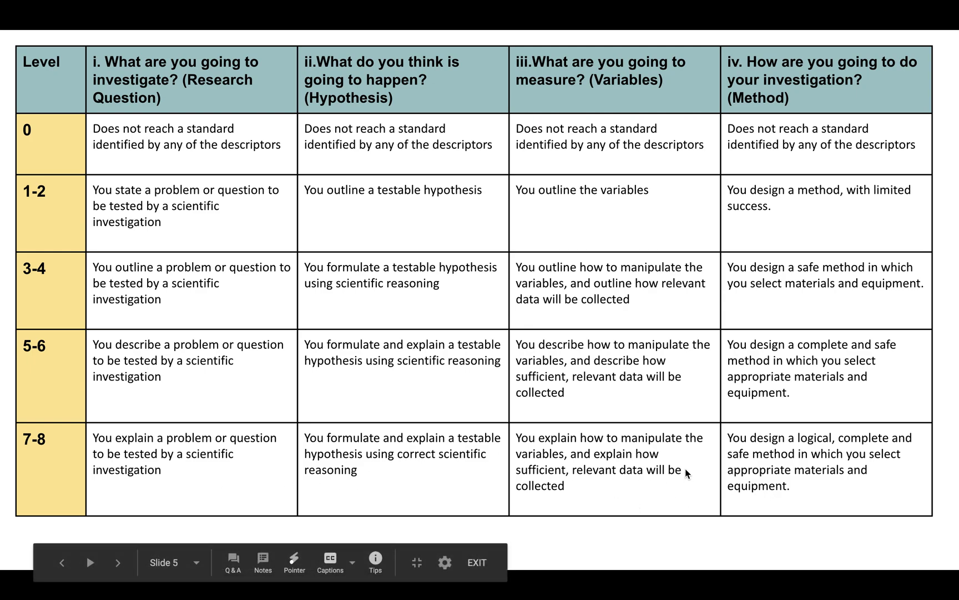
# - Advance the presentation from the rubric table slide to slide 6, Background theory
pyautogui.press('Right')
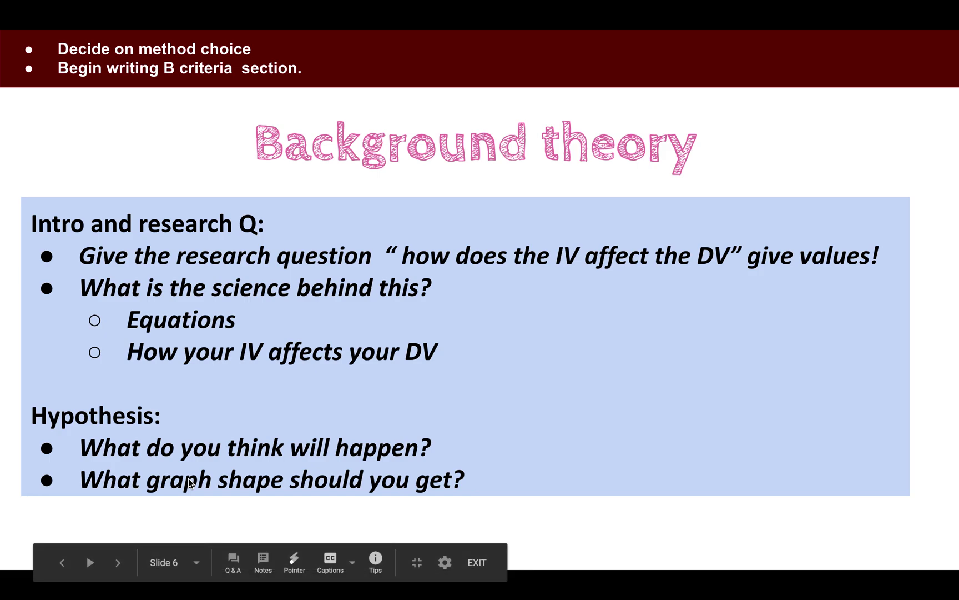
# - Show slide 7, Experimental details, then bring up the BC resistance Lab write up template document
pyautogui.press('Right')
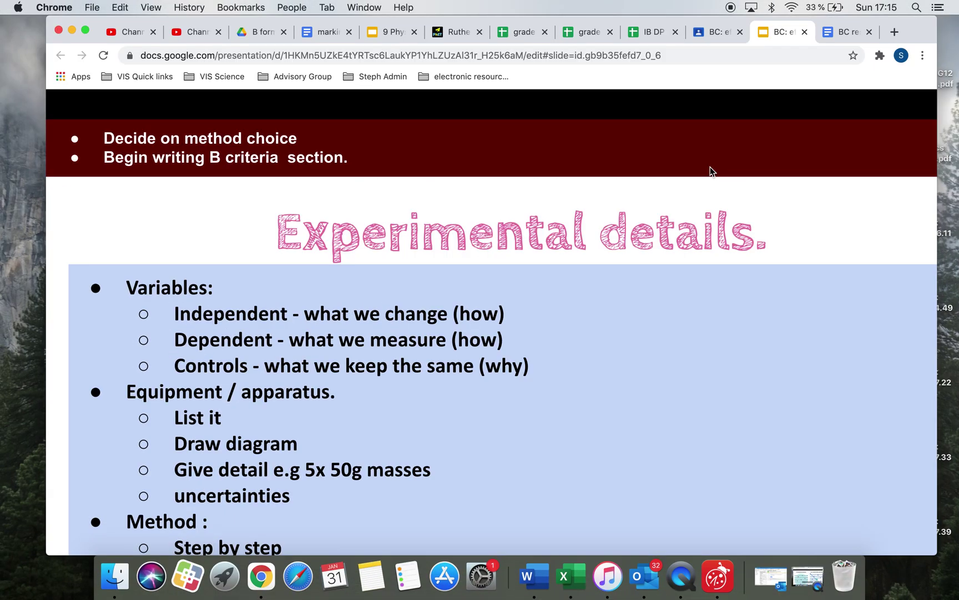
pyautogui.click(854, 38)
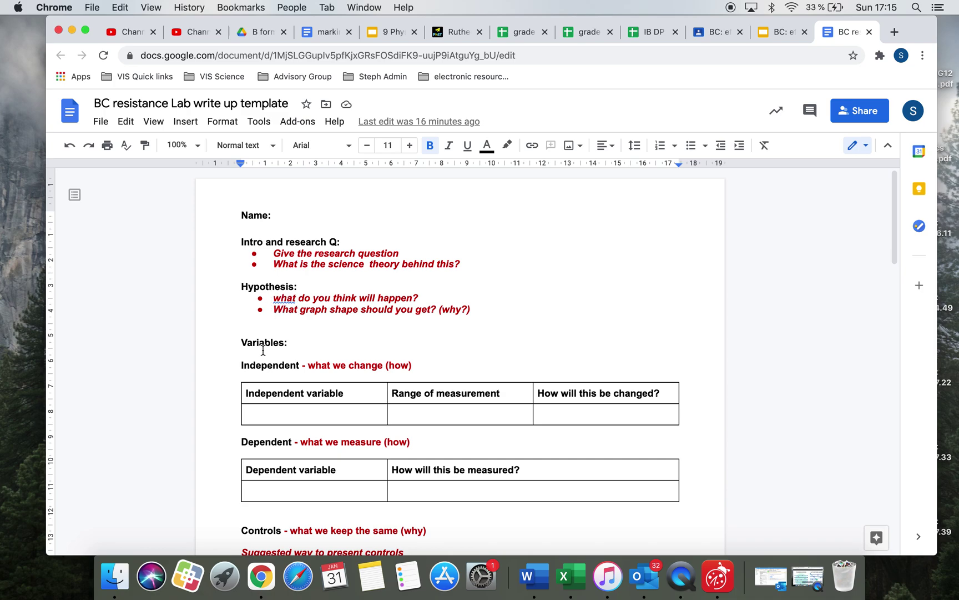
# - Enter 'temperature of water' as the example independent variable
pyautogui.scroll(-3, 249, 385)
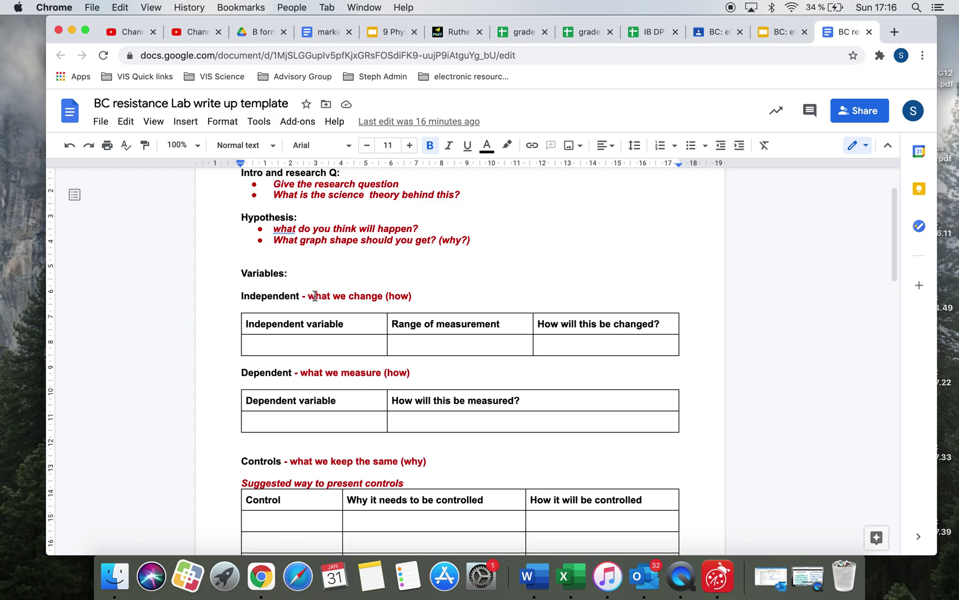
pyautogui.click(305, 344)
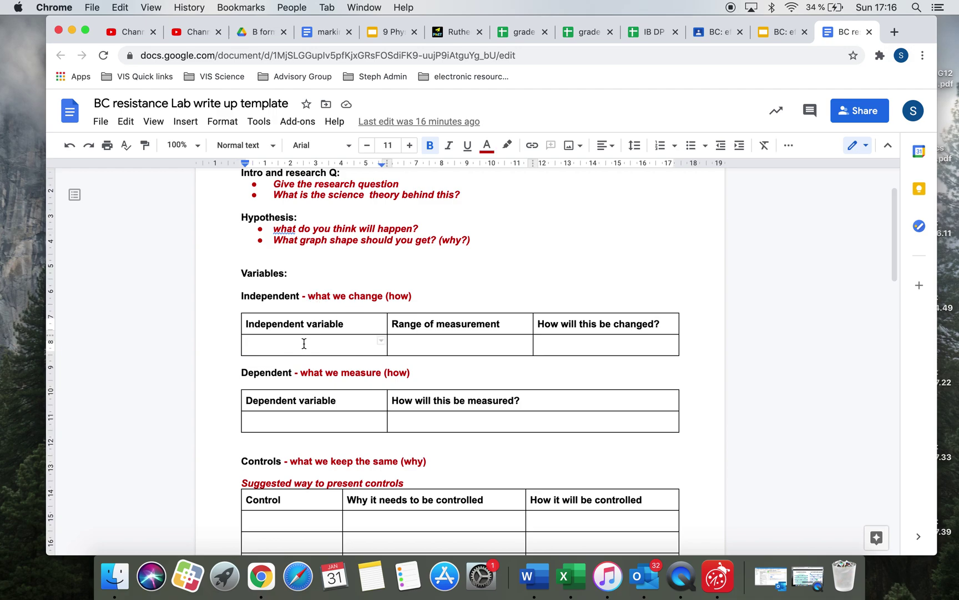
pyautogui.write('temperature of water')
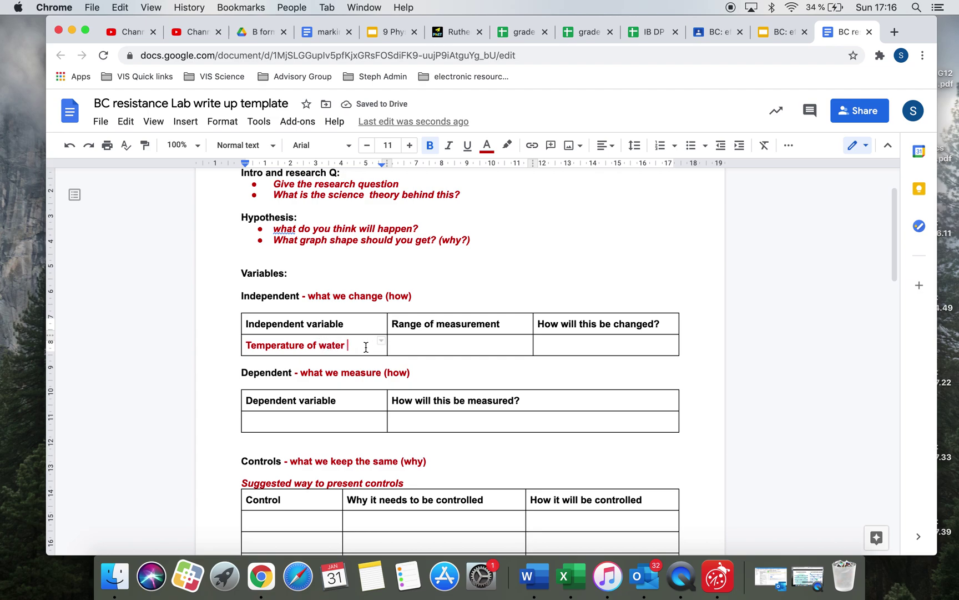
pyautogui.click(412, 341)
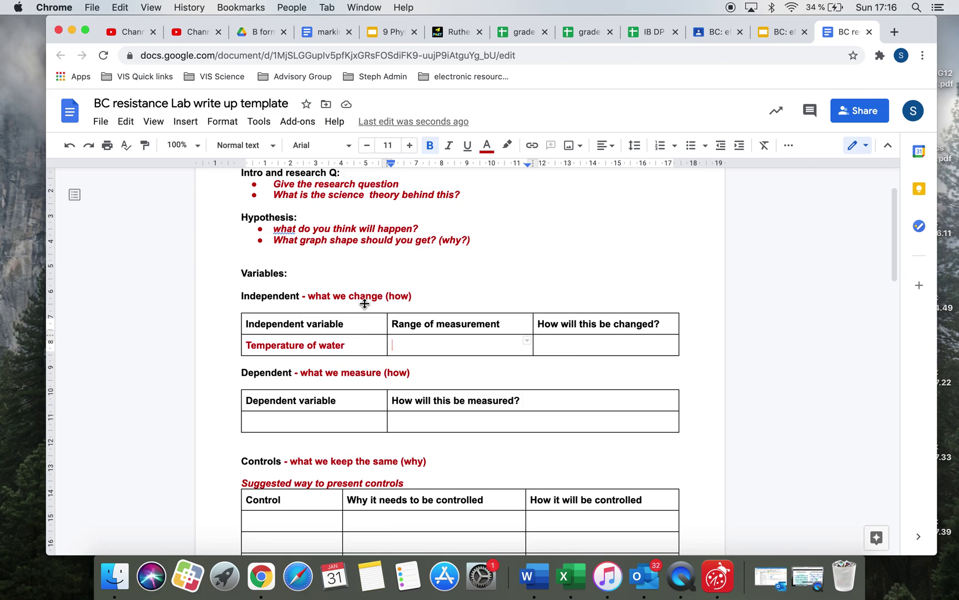
# - Check the rubric table on slide 5, then return to the template document
pyautogui.click(779, 32)
pyautogui.click(174, 366)
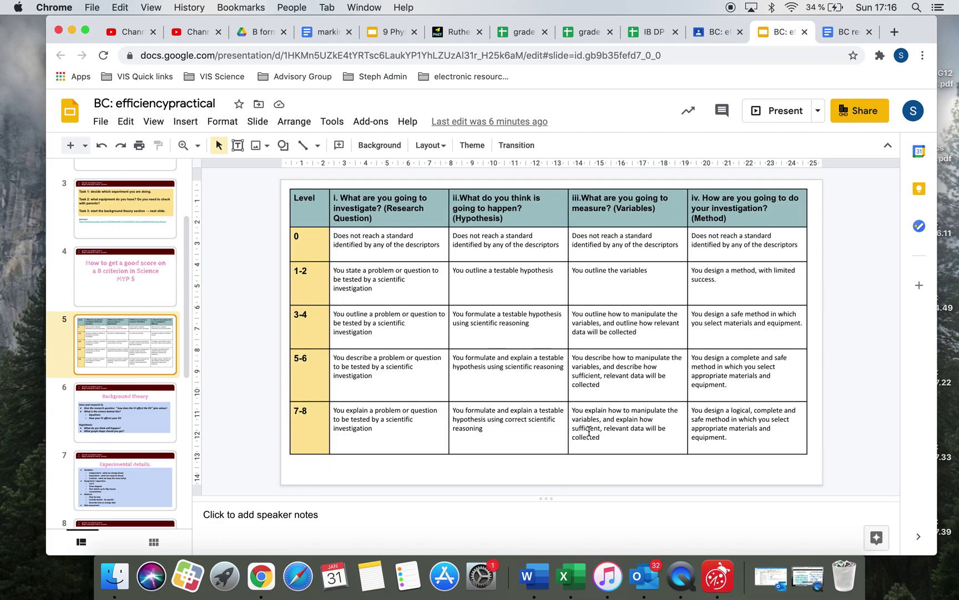
pyautogui.click(837, 33)
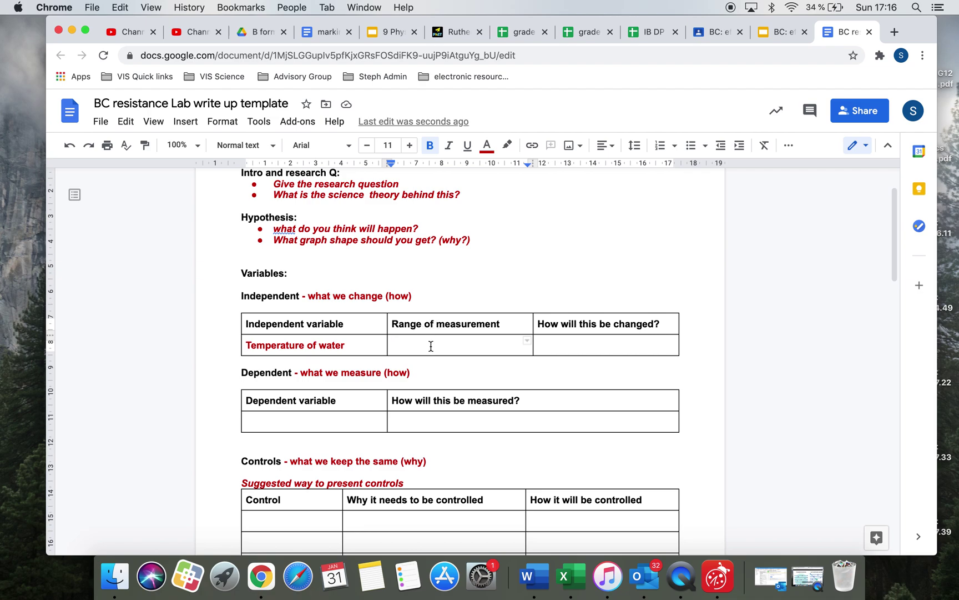
# - Enter the example range: measure the temperature every 10°C from 20 to 100°C
pyautogui.write('Measure t')
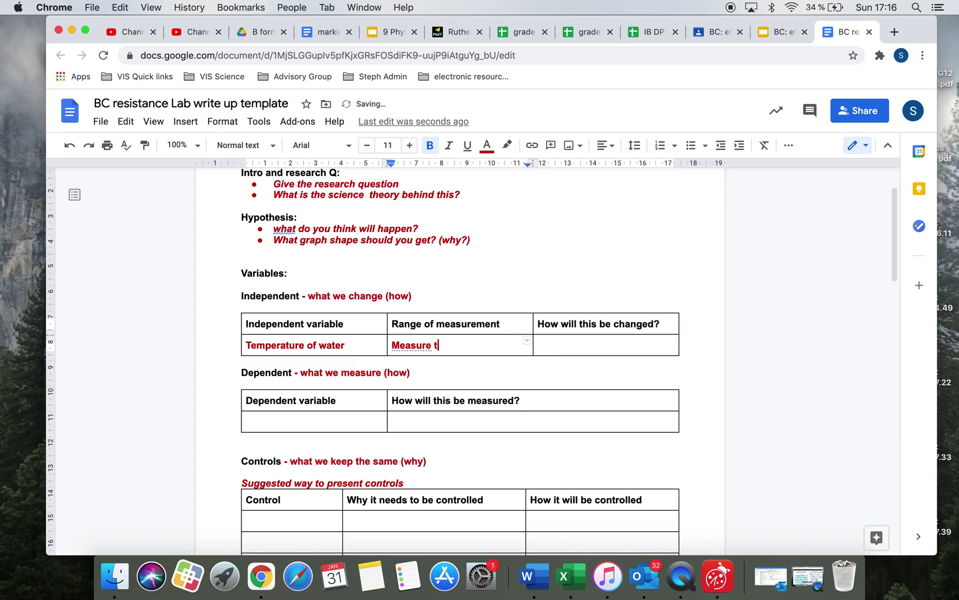
pyautogui.write('he r')
pyautogui.write('emp every')
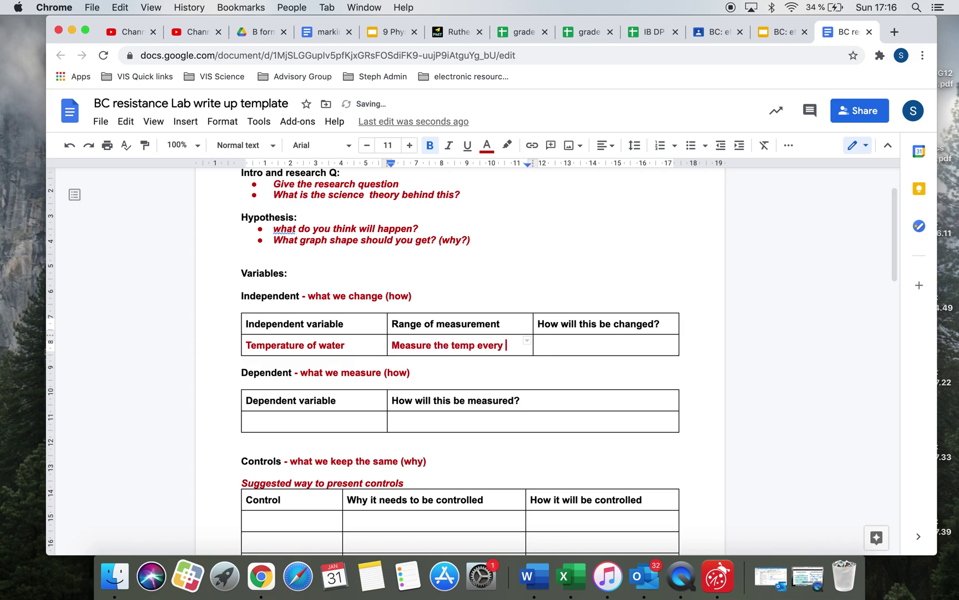
pyautogui.write(' 10')
pyautogui.write('0C')
pyautogui.write(' fro')
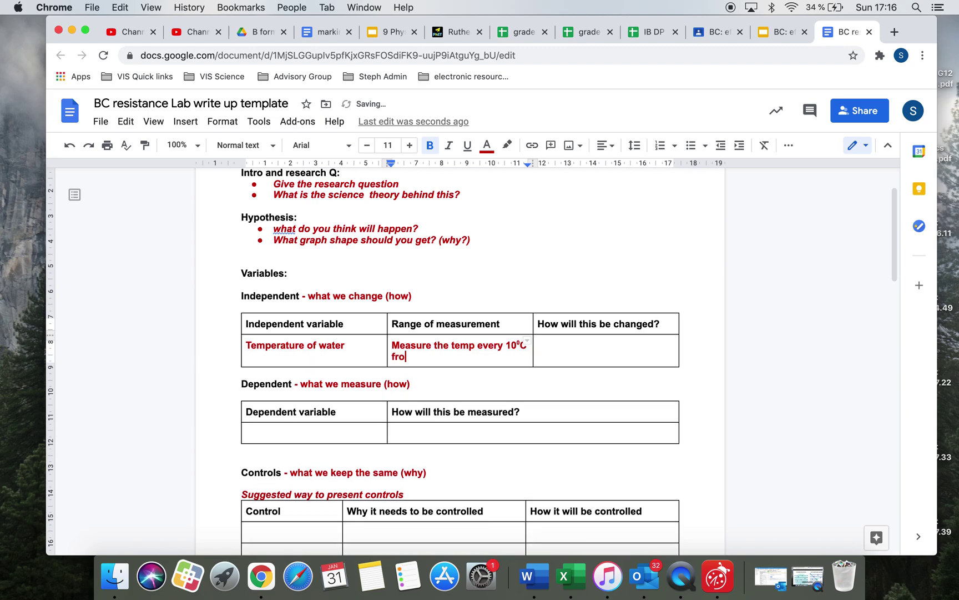
pyautogui.write('m 20 - 100')
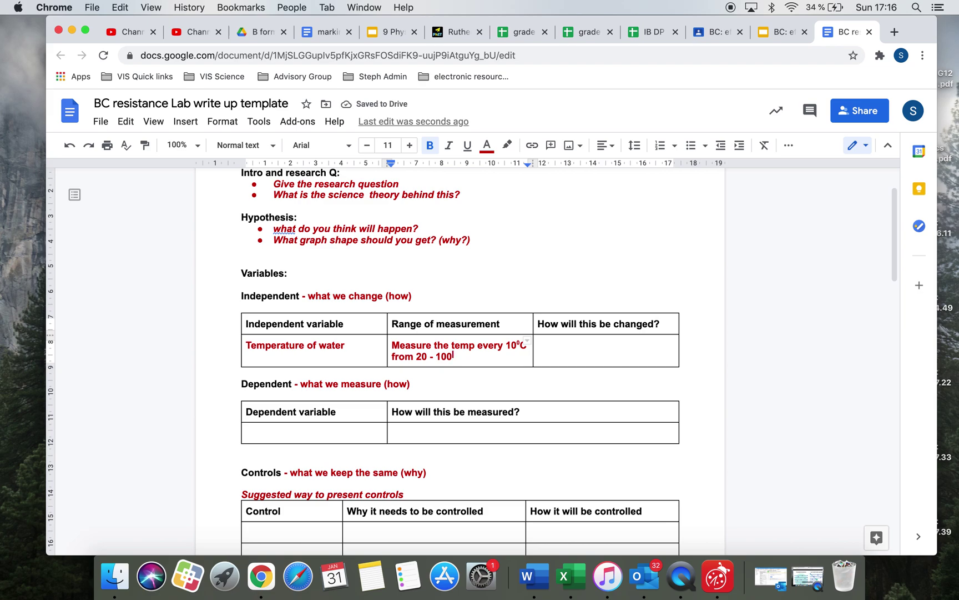
pyautogui.write('0')
pyautogui.write('C')
pyautogui.tripleClick(546, 342)
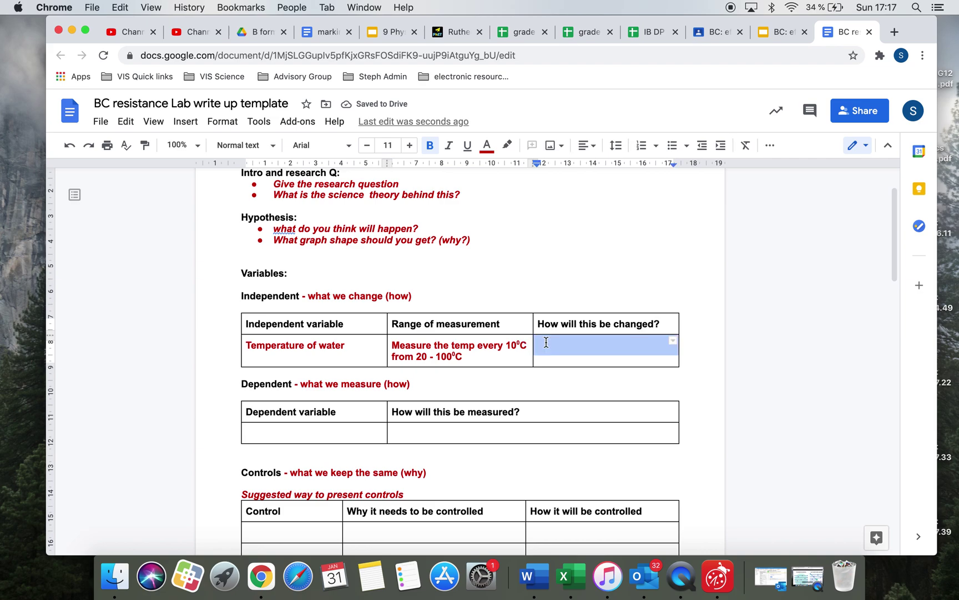
pyautogui.click(546, 342)
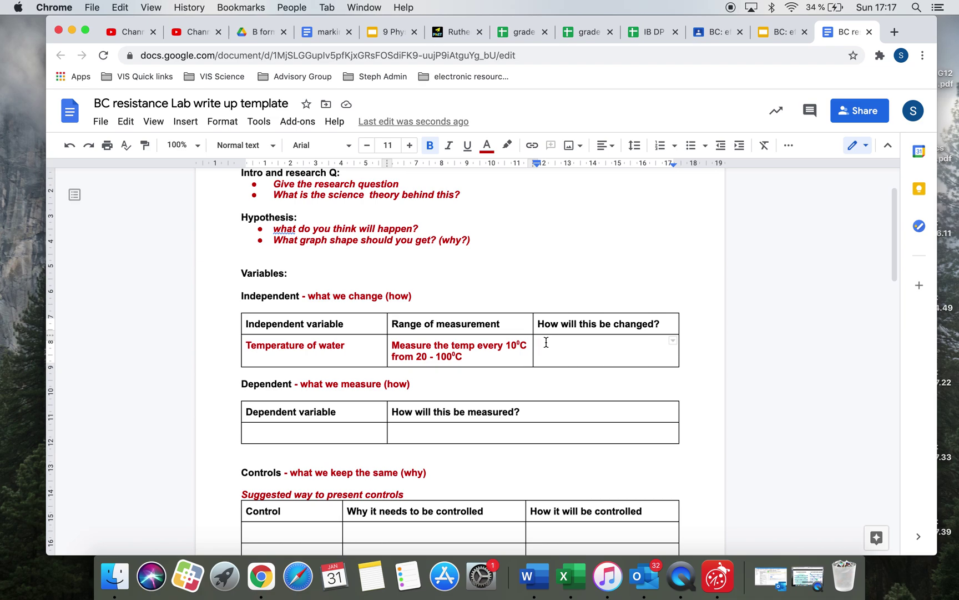
# - Describe the method: place on a hot plate and measure the temperature with a thermometer
pyautogui.write('Hot p')
pyautogui.press('BackSpace')
pyautogui.press('BackSpace')
pyautogui.press('BackSpace')
pyautogui.press('BackSpace')
pyautogui.press('BackSpace')
pyautogui.write('o')
pyautogui.write('ace on a hot ')
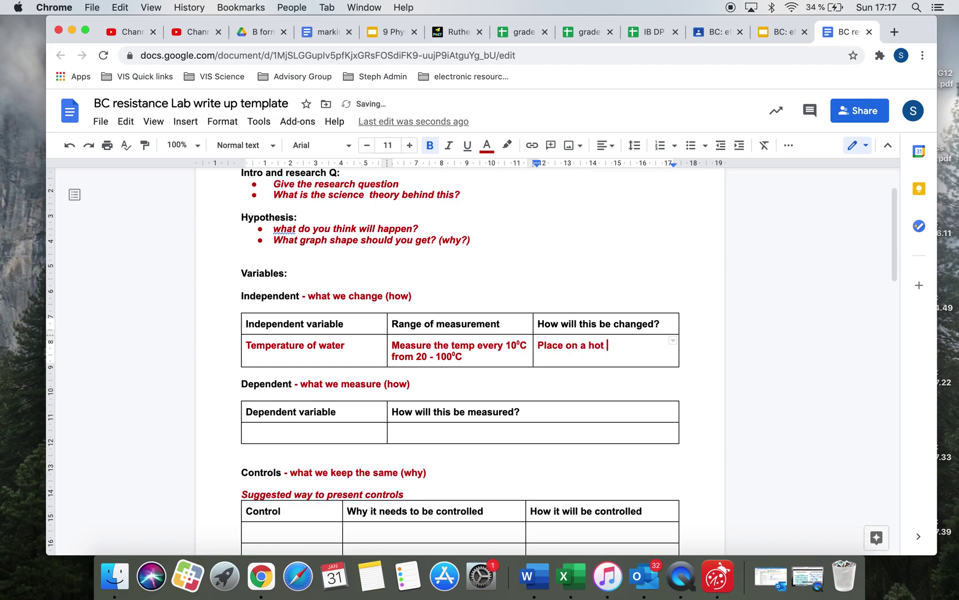
pyautogui.write('plate and measure')
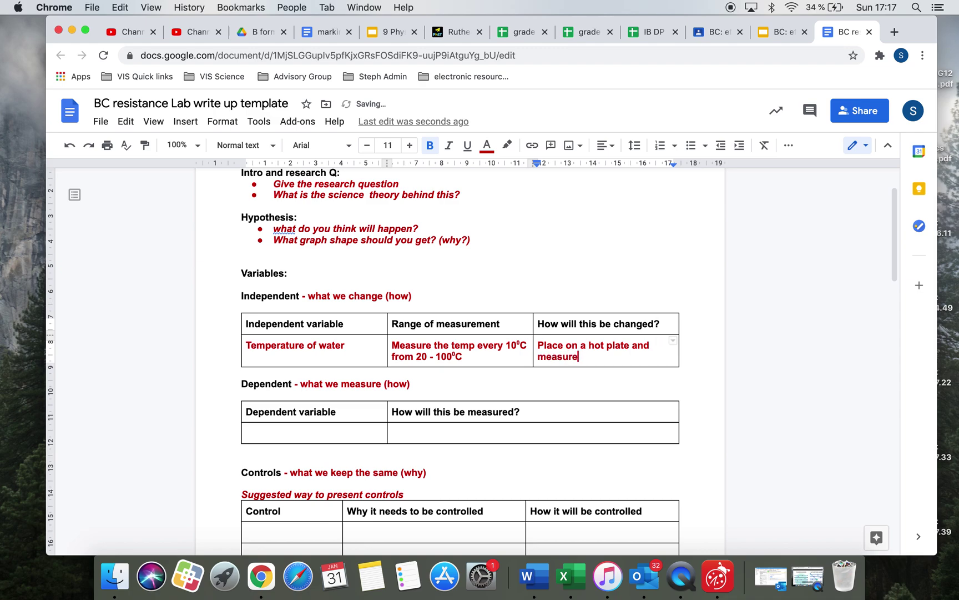
pyautogui.write(' the tempeter')
pyautogui.press('BackSpace')
pyautogui.press('BackSpace')
pyautogui.press('BackSpace')
pyautogui.write('rature with a')
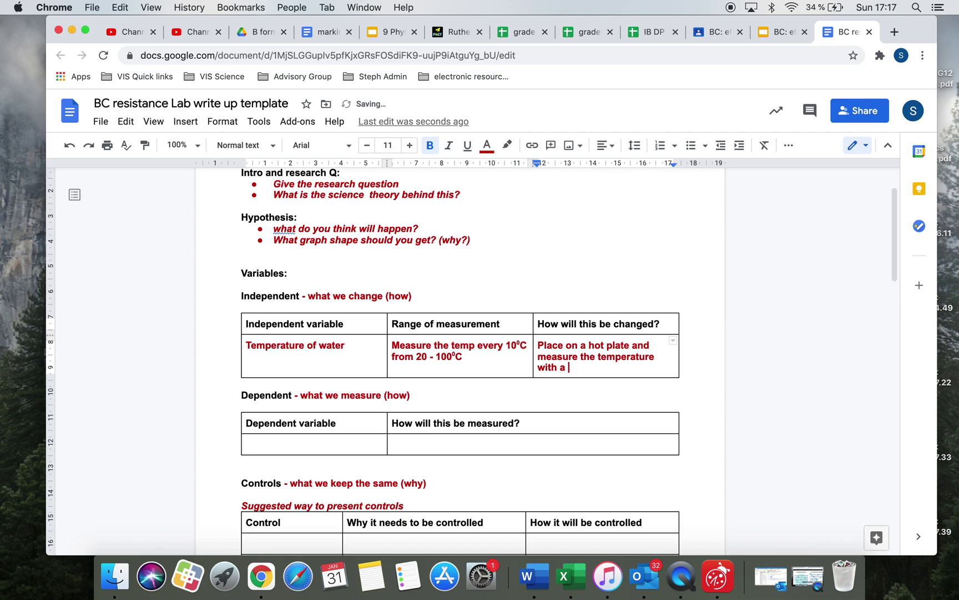
pyautogui.write(' thermometer.')
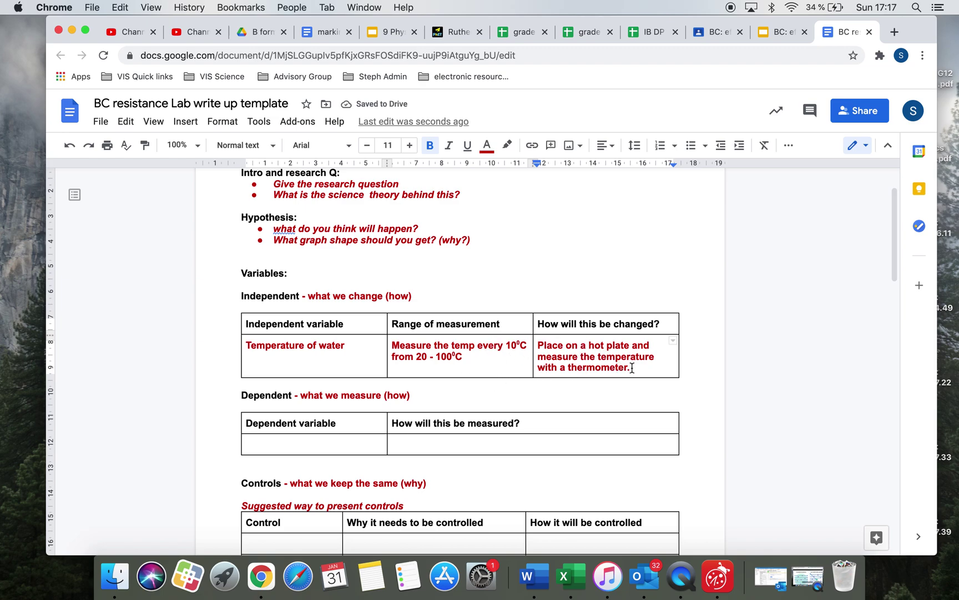
# - Select the whole independent-variable example row for clearing
pyautogui.moveTo(633, 367); pyautogui.dragTo(564, 367)
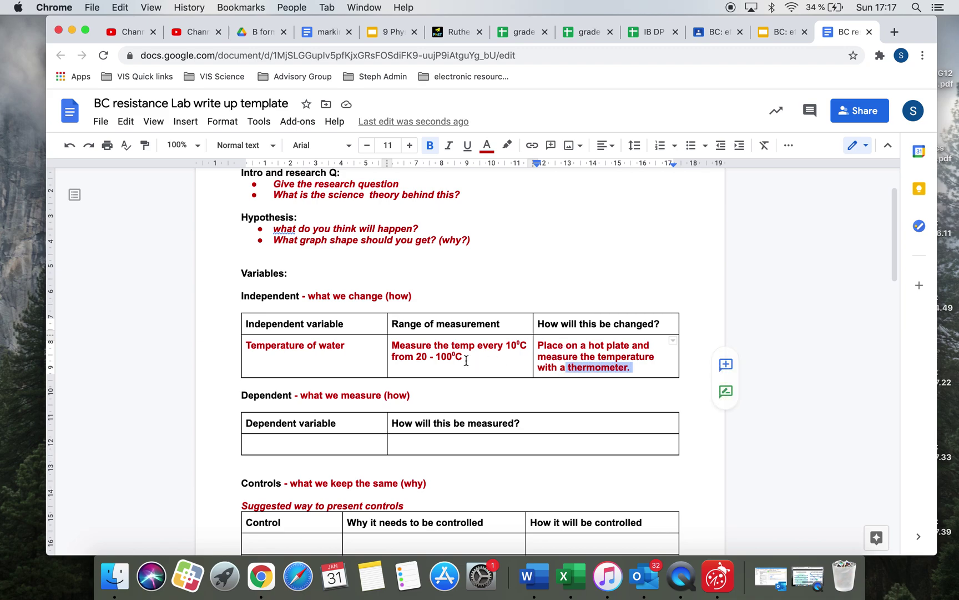
pyautogui.click(636, 356)
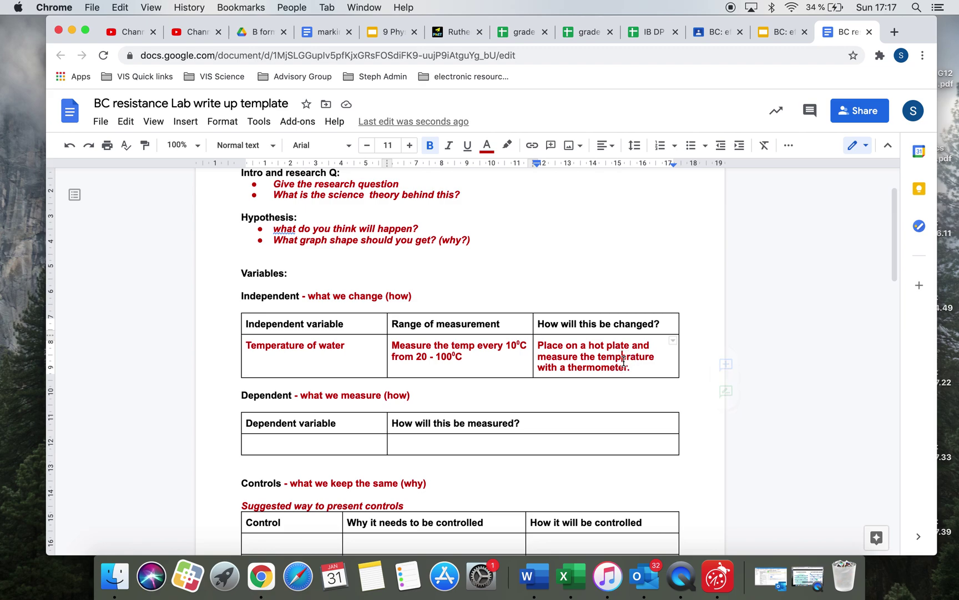
pyautogui.keyDown('shift'); pyautogui.click(331, 354); pyautogui.keyUp('shift')
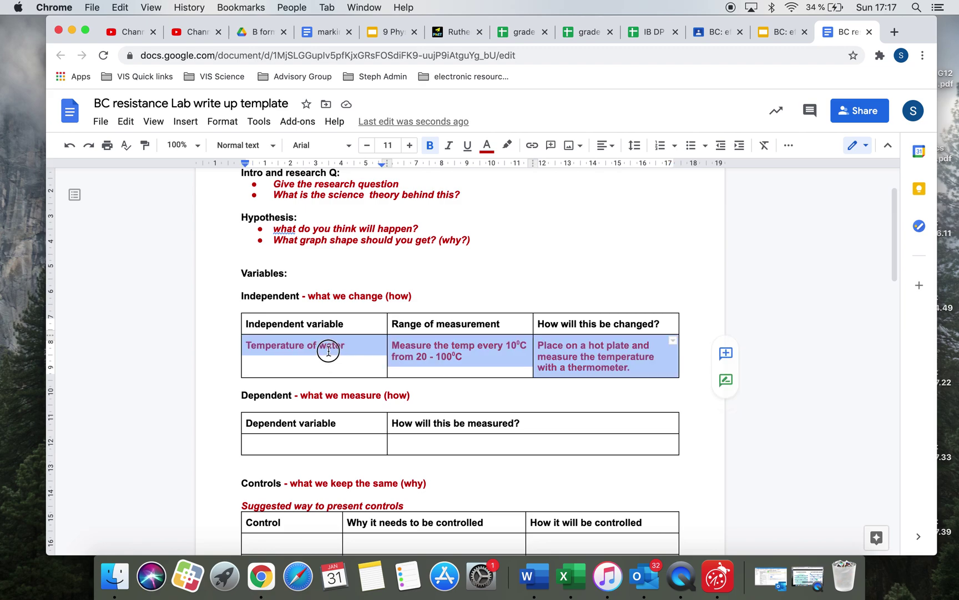
# - Clear the independent row and enter 'temperature' as the example dependent variable
pyautogui.press('BackSpace')
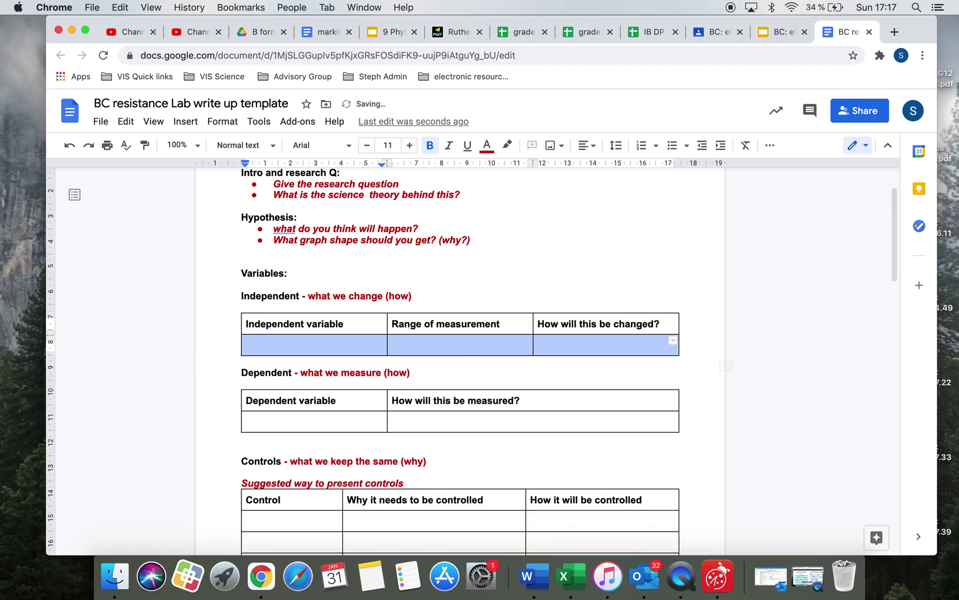
pyautogui.click(312, 418)
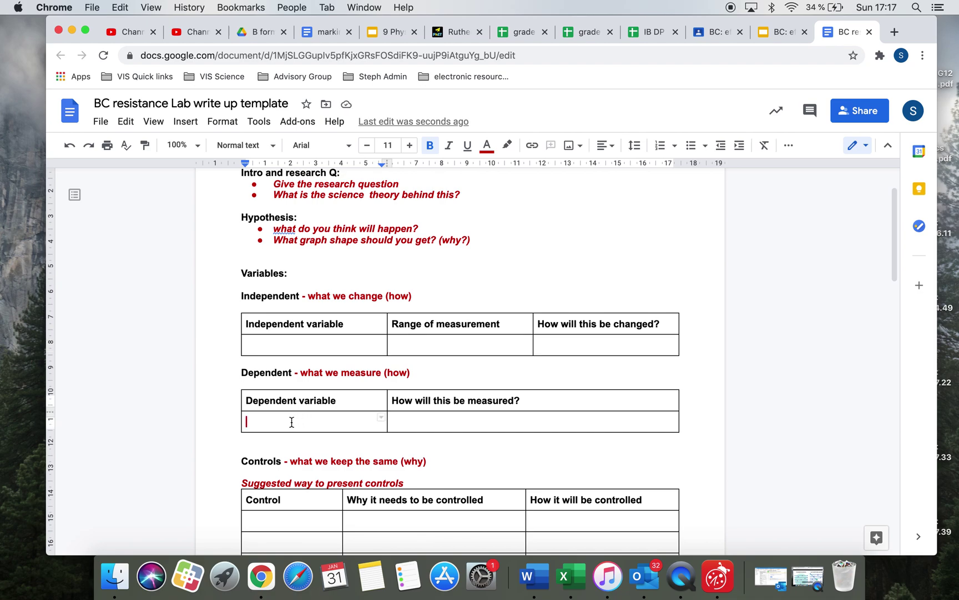
pyautogui.write('temperature')
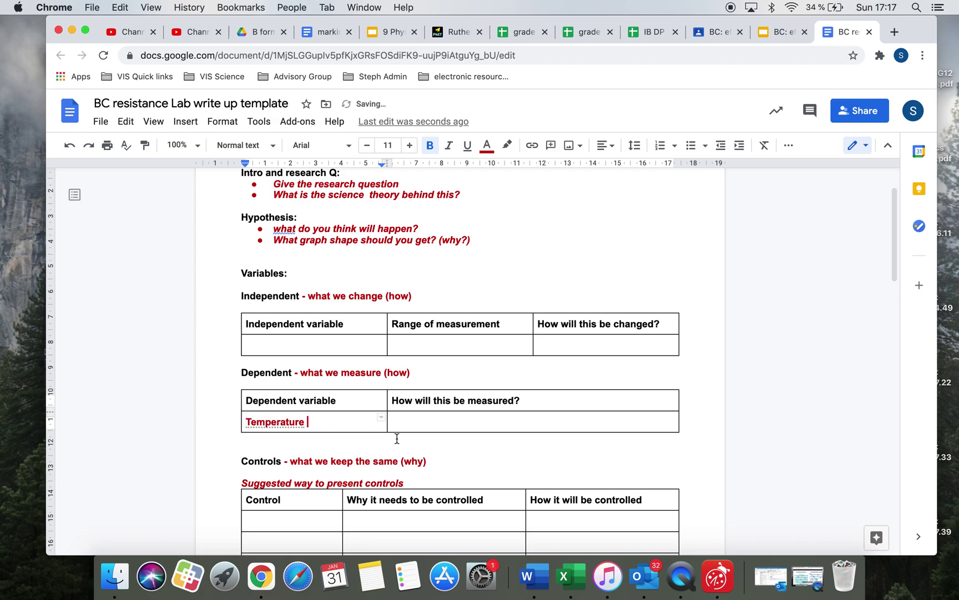
# - Describe the measurement as a thermometer reading at eye level (parallax error)
pyautogui.click(410, 421)
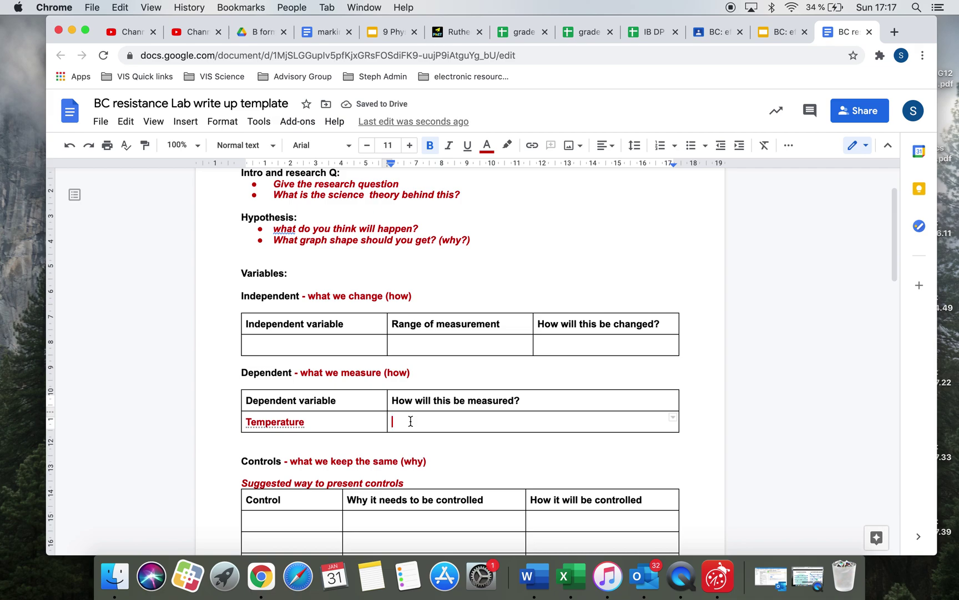
pyautogui.write('thermoter')
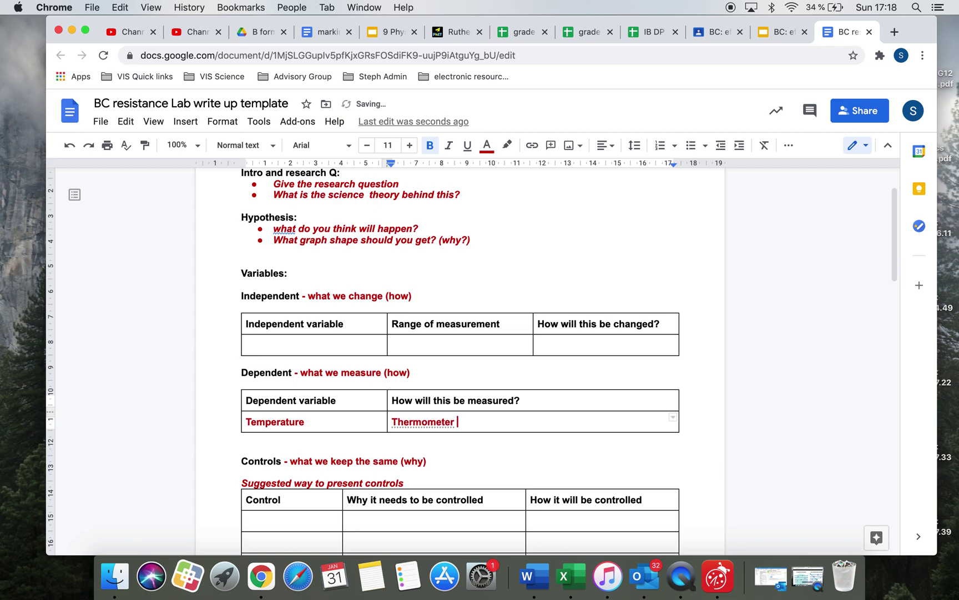
pyautogui.press('BackSpace')
pyautogui.write(', every')
pyautogui.press('BackSpace')
pyautogui.press('BackSpace')
pyautogui.press('BackSpace')
pyautogui.press('BackSpace')
pyautogui.press('BackSpace')
pyautogui.write('rereadig')
pyautogui.press('BackSpace')
pyautogui.press('BackSpace')
pyautogui.write('ing at eye level')
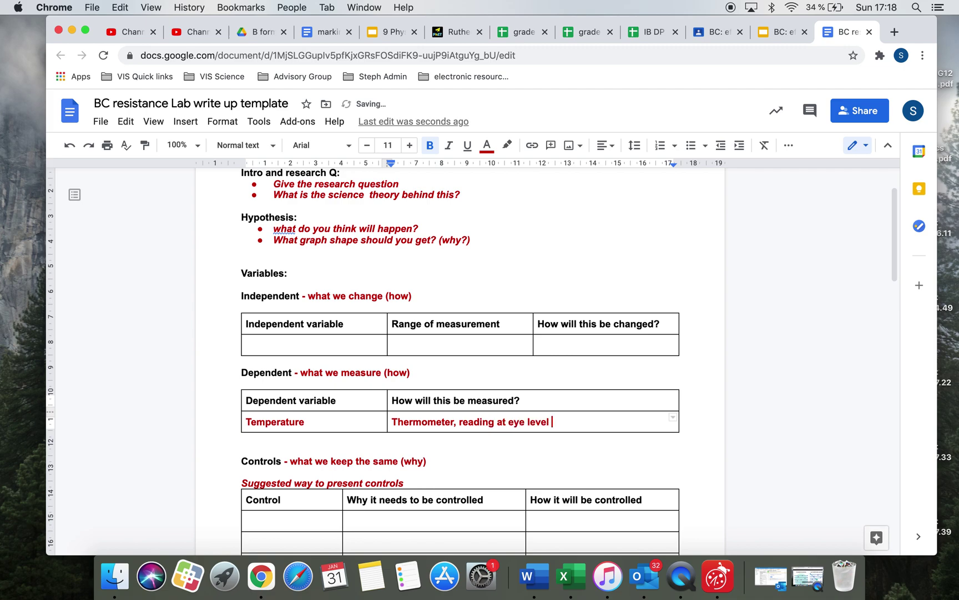
pyautogui.write(' (parrallax error')
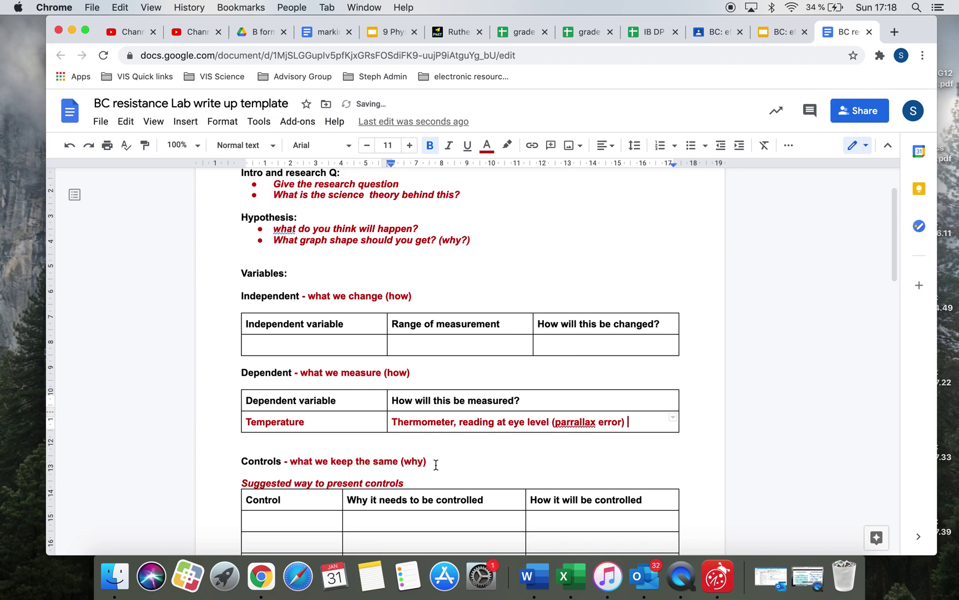
# - Correct 'parralax' to 'parallax', then delete the dependent row's example text
pyautogui.rightClick(573, 428)
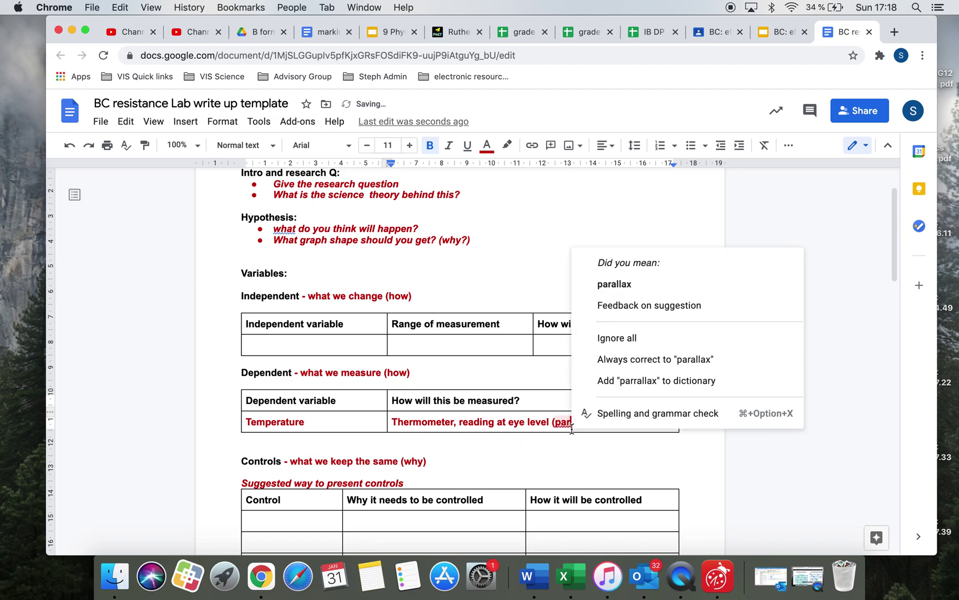
pyautogui.click(613, 280)
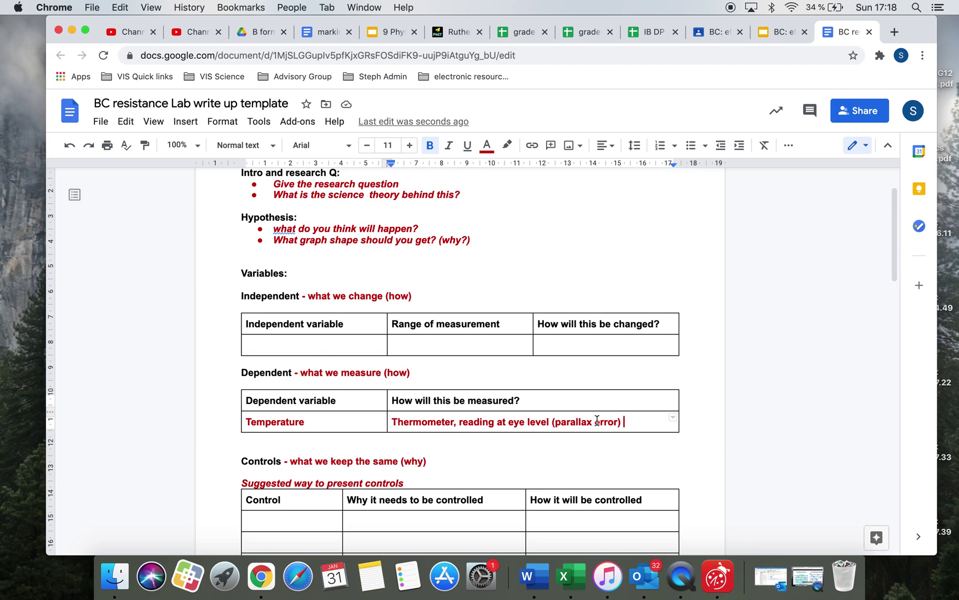
pyautogui.moveTo(632, 422); pyautogui.dragTo(357, 422)
pyautogui.press('BackSpace')
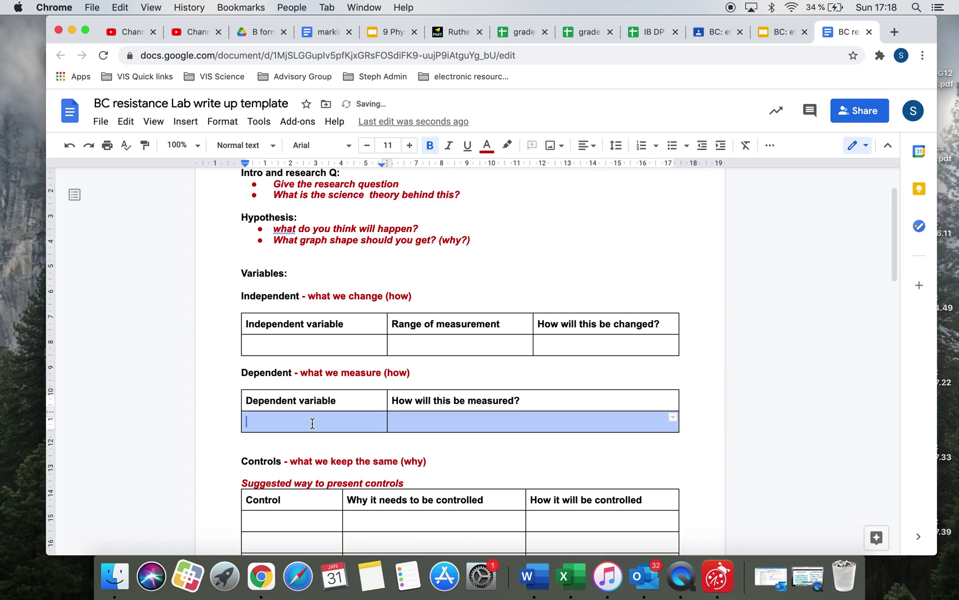
# - Enter 'Final velocity' as the dependent variable
pyautogui.click(313, 423)
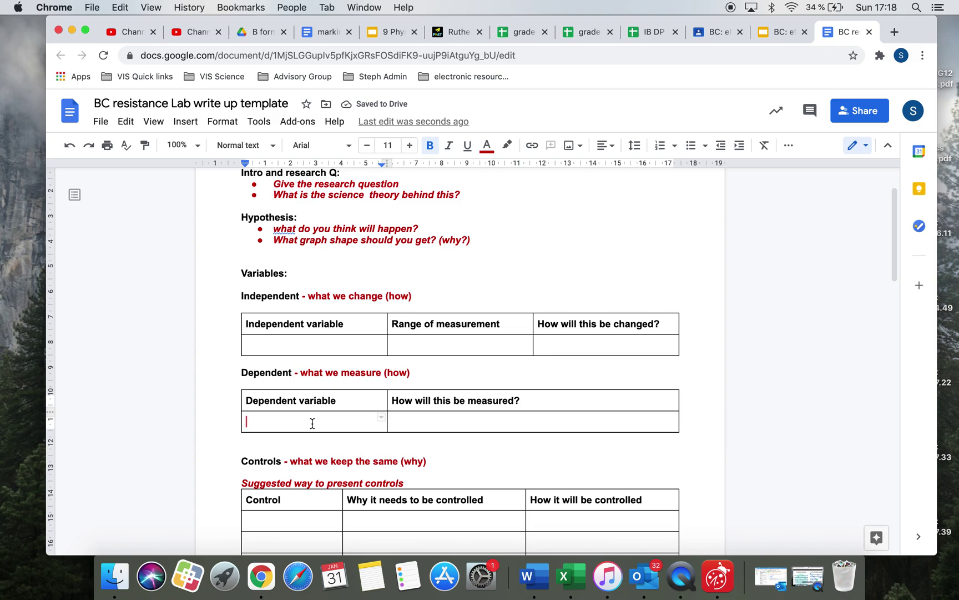
pyautogui.write('Final ')
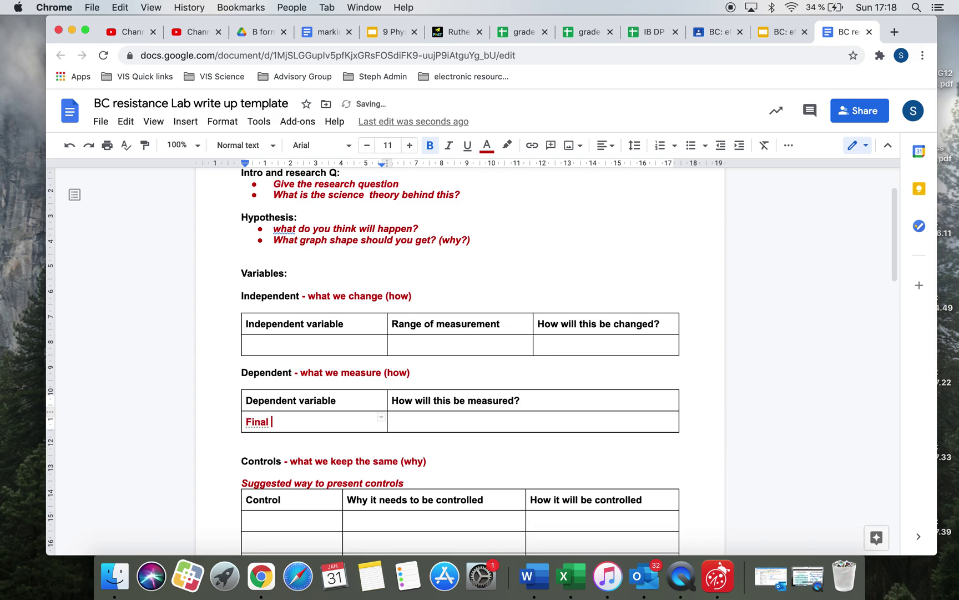
pyautogui.write('velocity')
# - Write the method: measure distance and time taken; velocity is calculated using v = d/t
pyautogui.doubleClick(415, 423)
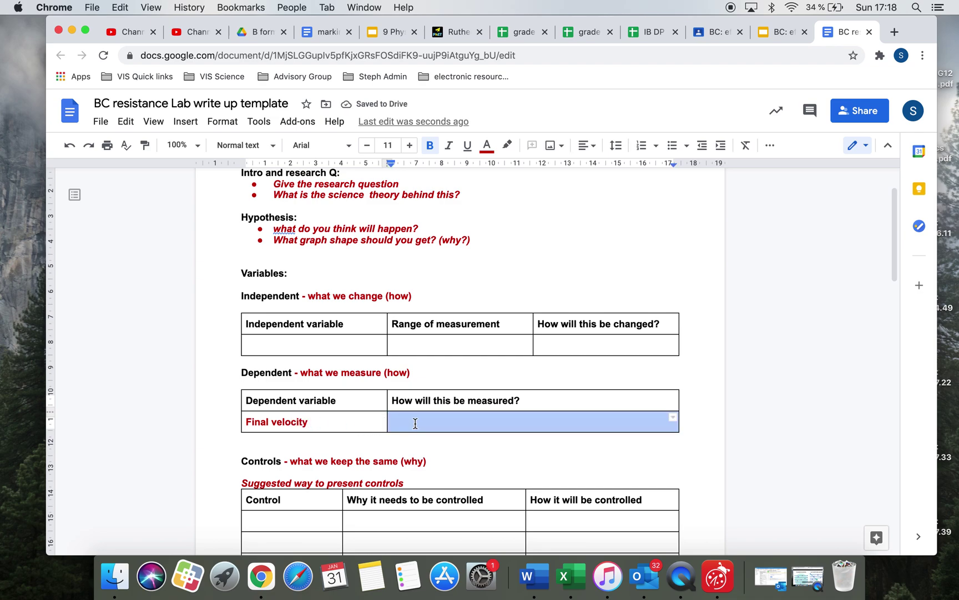
pyautogui.write('Meausre the ')
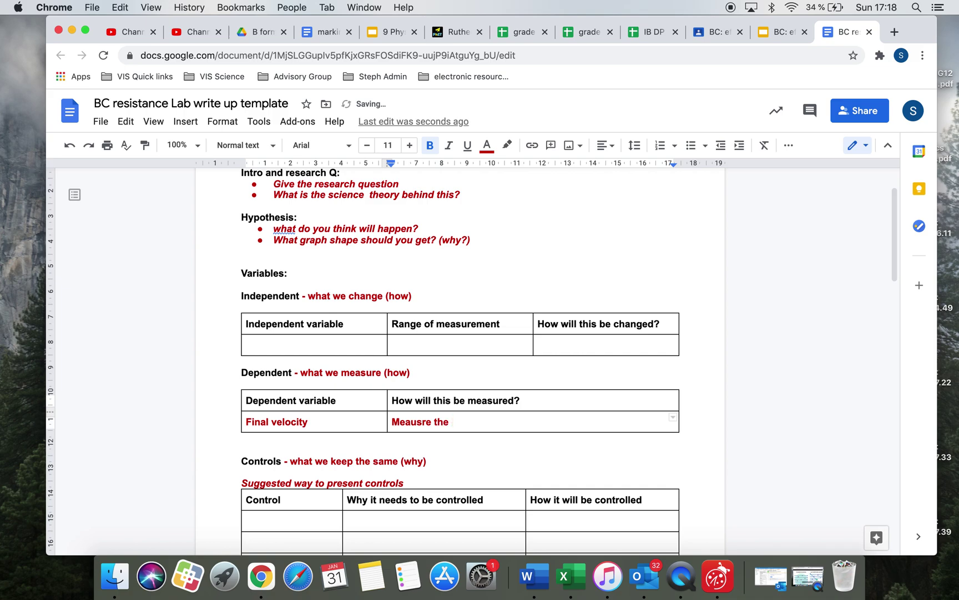
pyautogui.write('distance and the ')
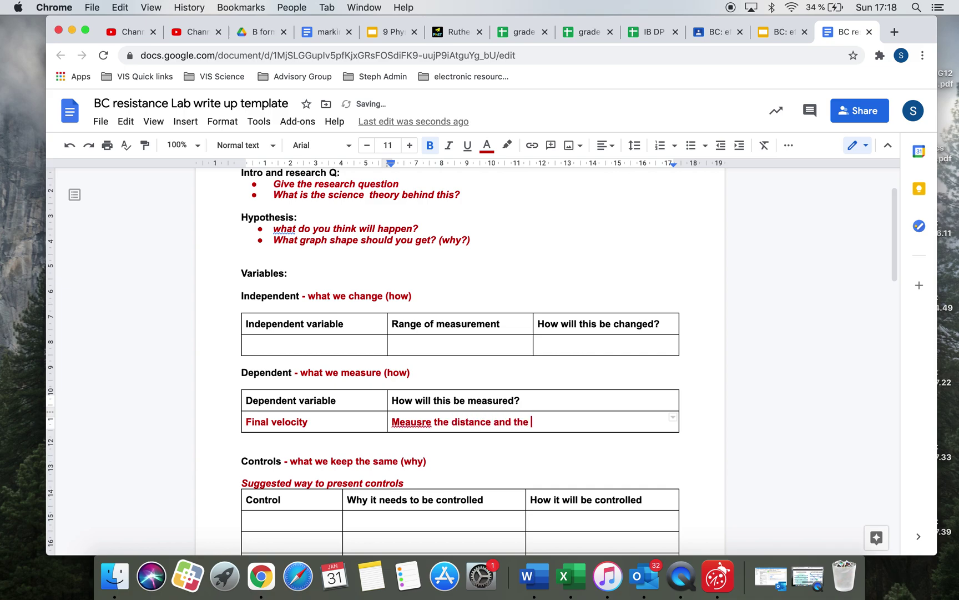
pyautogui.write('time taken, Velocity')
pyautogui.press('Return')
pyautogui.write('Velocity is')
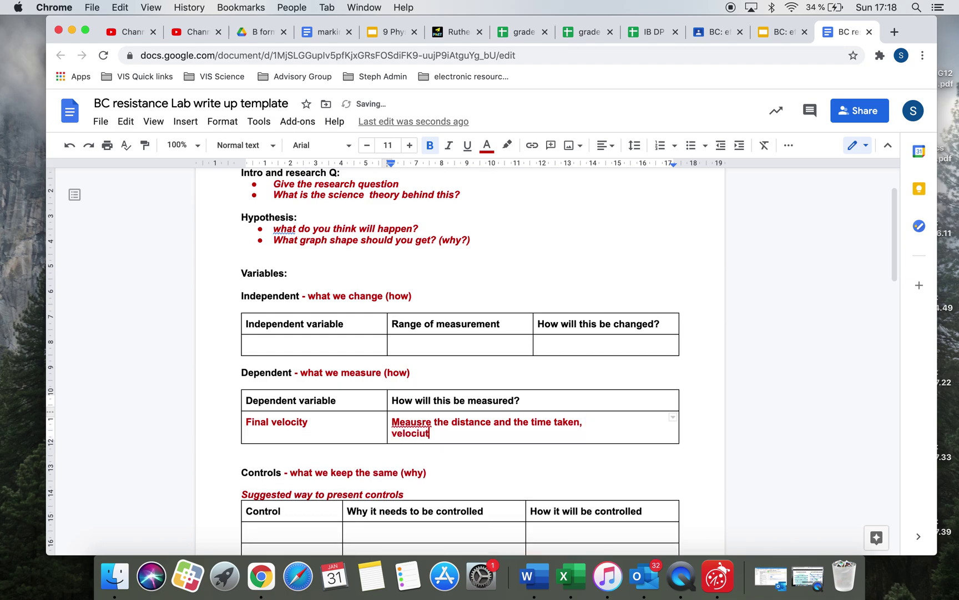
pyautogui.write(' cacul')
pyautogui.press('BackSpace')
pyautogui.press('BackSpace')
pyautogui.press('BackSpace')
pyautogui.write('lcu')
pyautogui.write('lated using ')
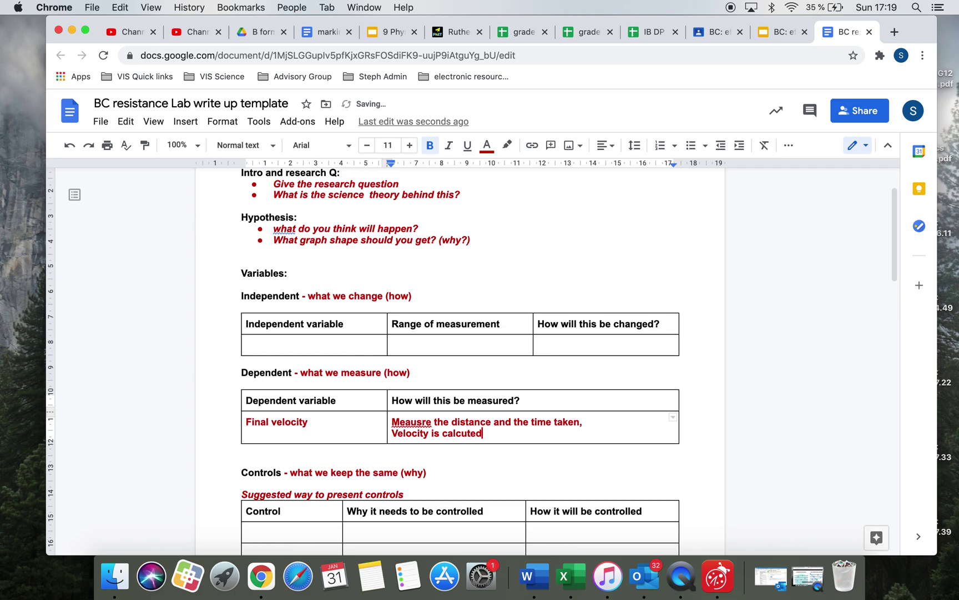
pyautogui.write('v = d/t')
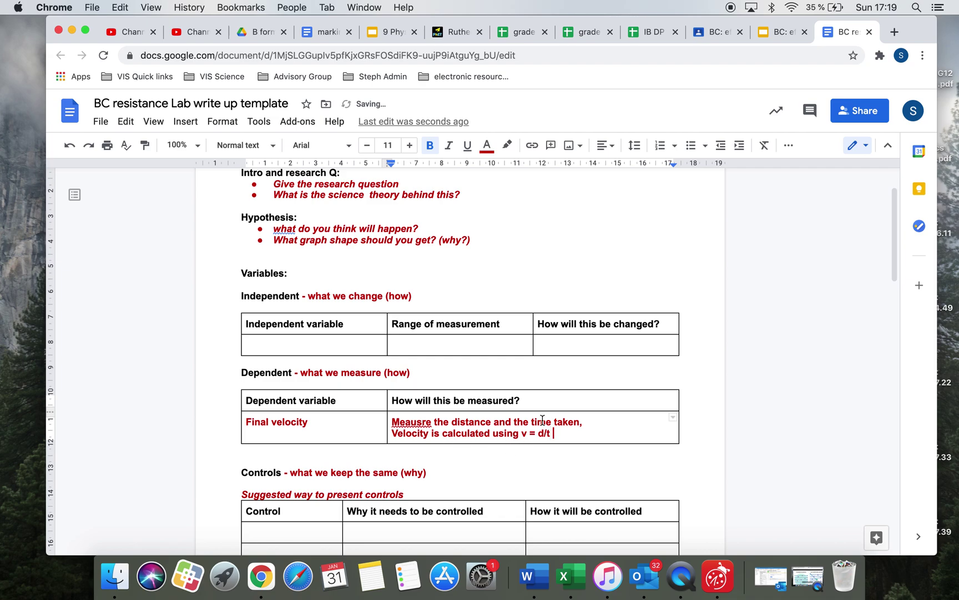
# - Correct 'Meausre' to 'Measure' and add '(with a ruler)' and '(with a stop watch)'
pyautogui.click(411, 422)
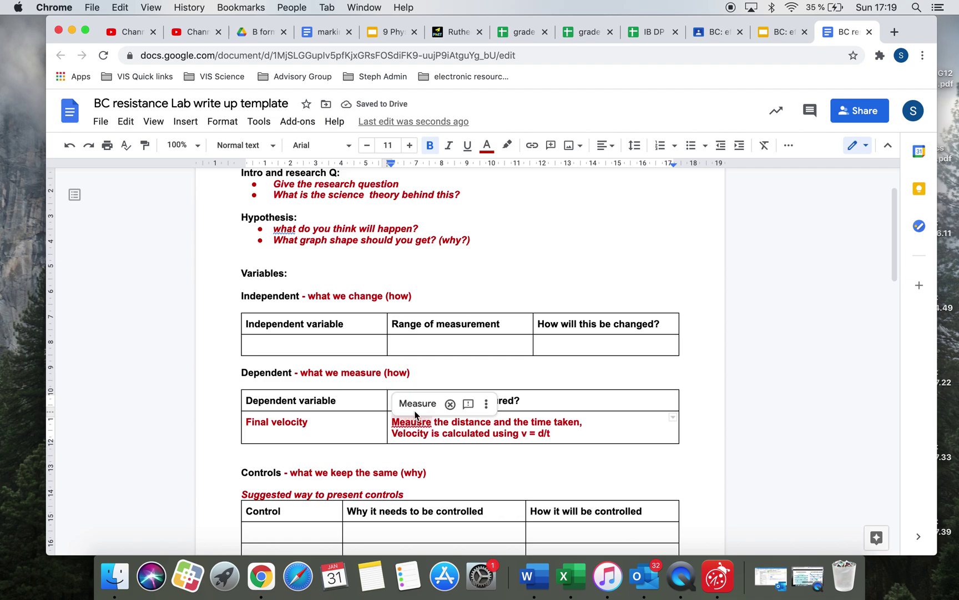
pyautogui.click(414, 408)
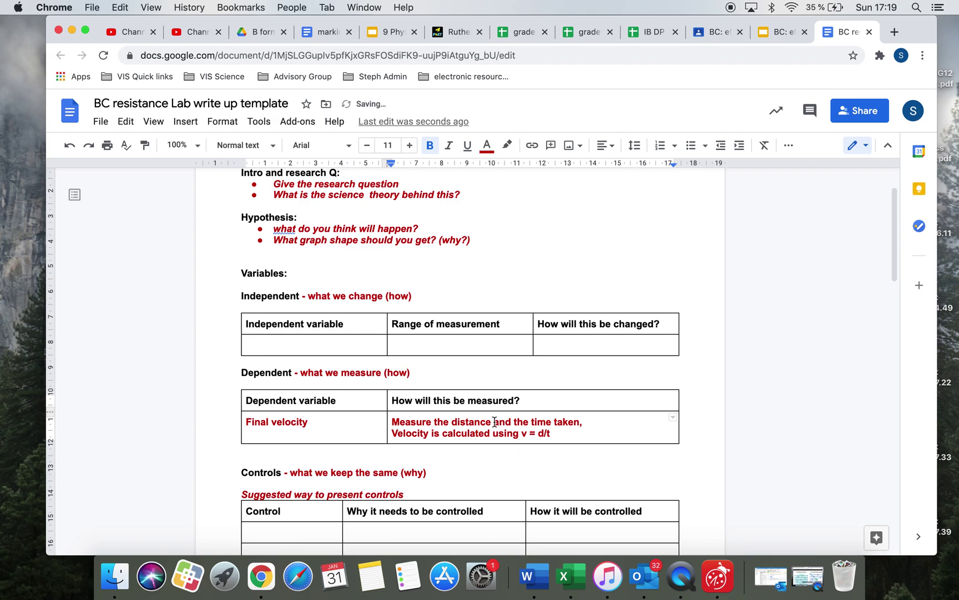
pyautogui.write('(with a ru')
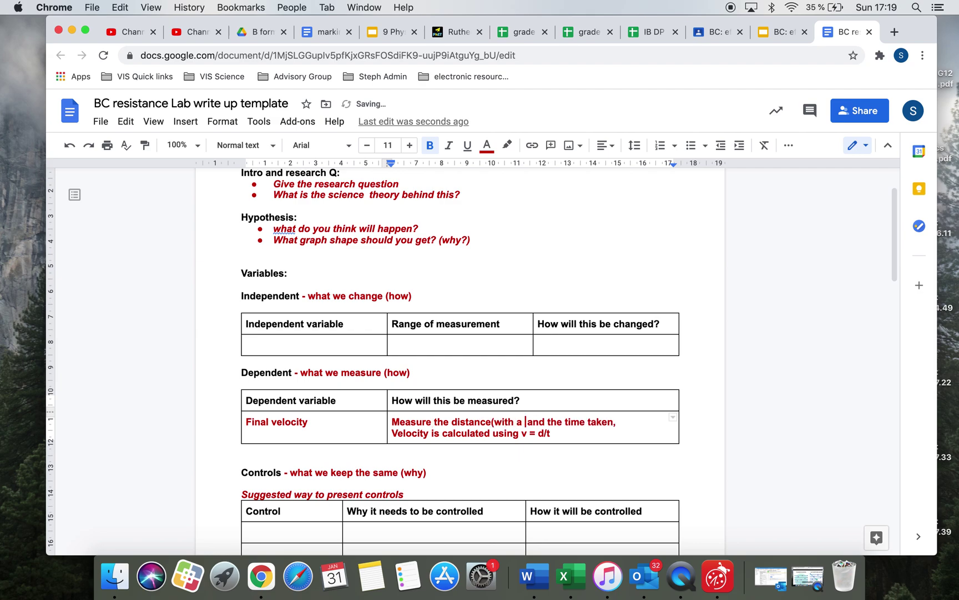
pyautogui.write('ler)')
pyautogui.click(643, 422)
pyautogui.write('(with a')
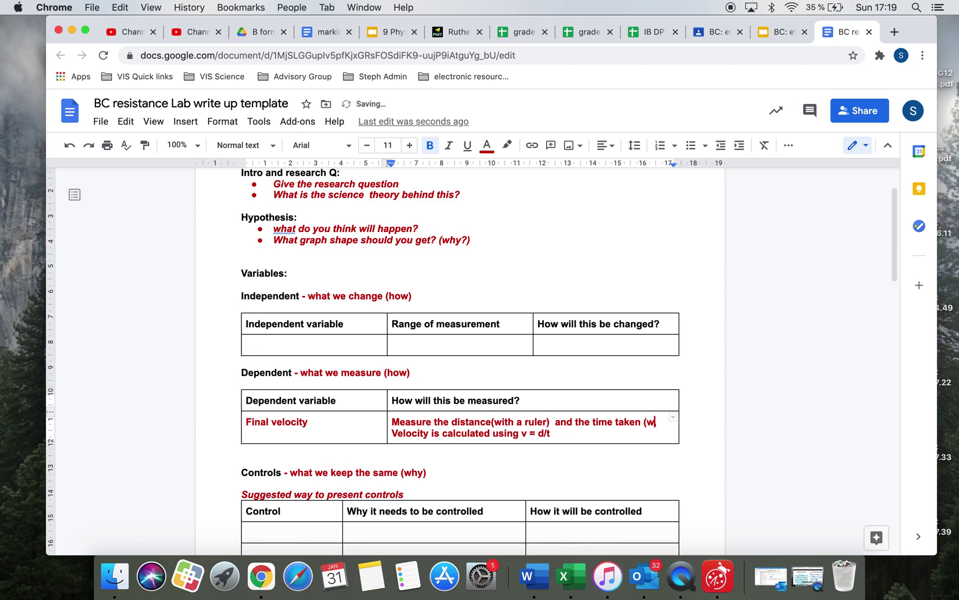
pyautogui.write(' stop wat')
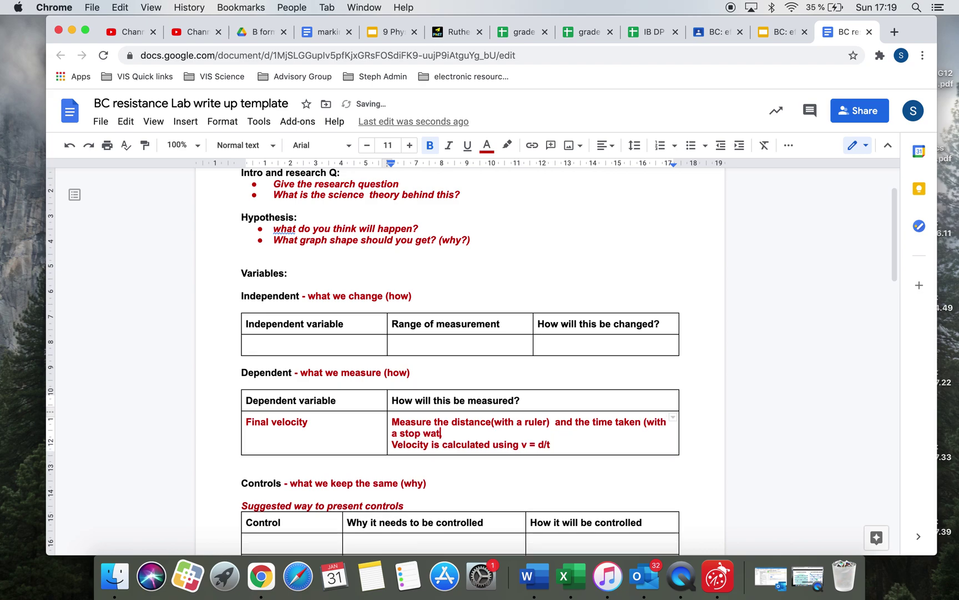
pyautogui.write('ch) ,')
# - Select the Final velocity row, check the slides rubric, and return to the template
pyautogui.moveTo(567, 445); pyautogui.dragTo(340, 432)
pyautogui.click(772, 31)
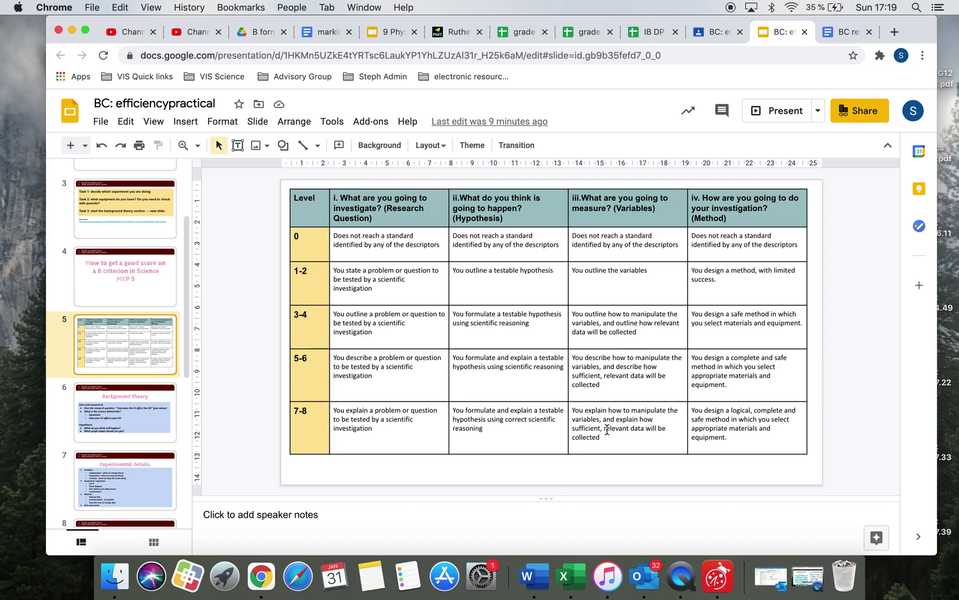
pyautogui.click(846, 32)
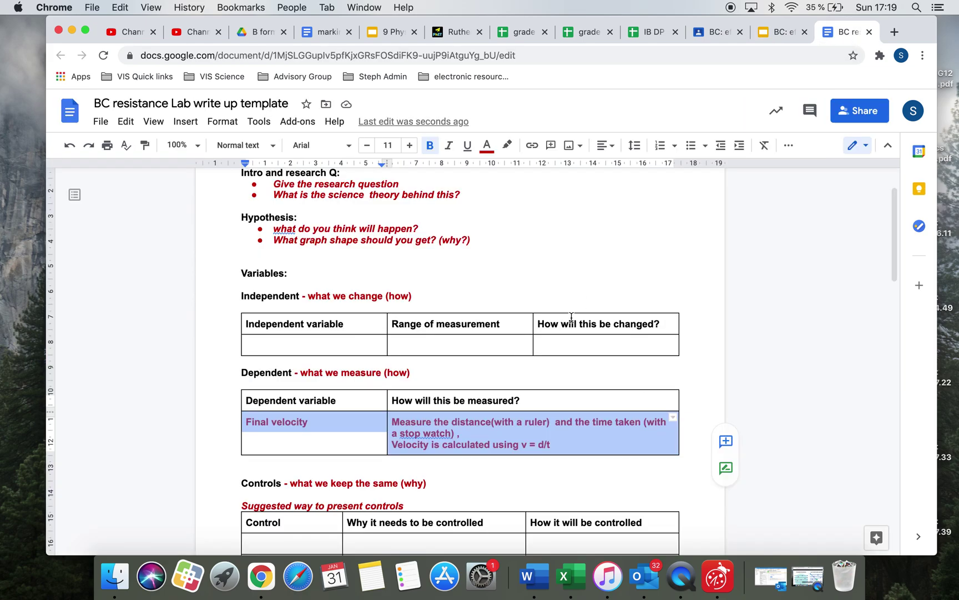
# - Enter 'Equipment (digital)' in the first Control cell
pyautogui.scroll(-3, 556, 360)
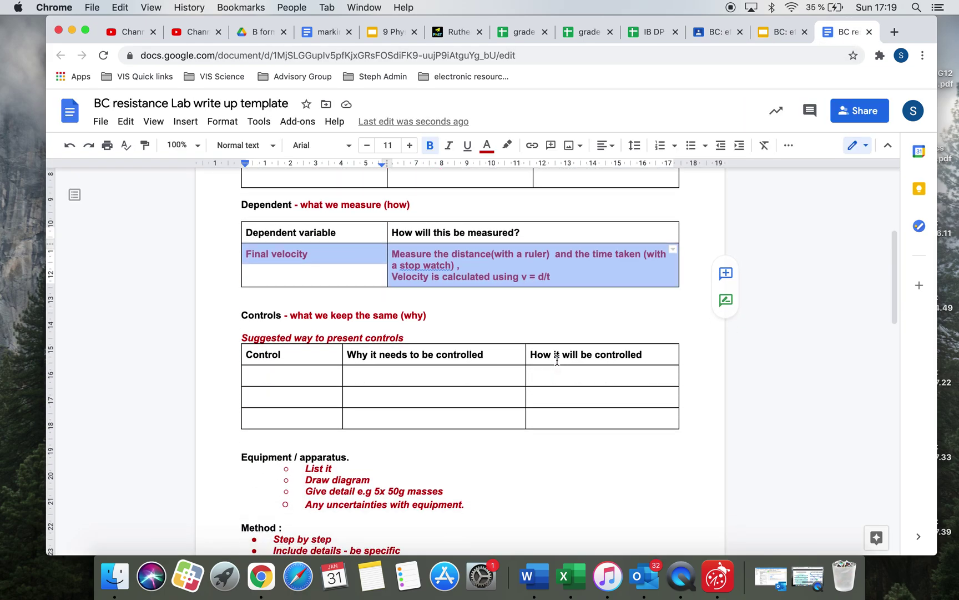
pyautogui.click(286, 381)
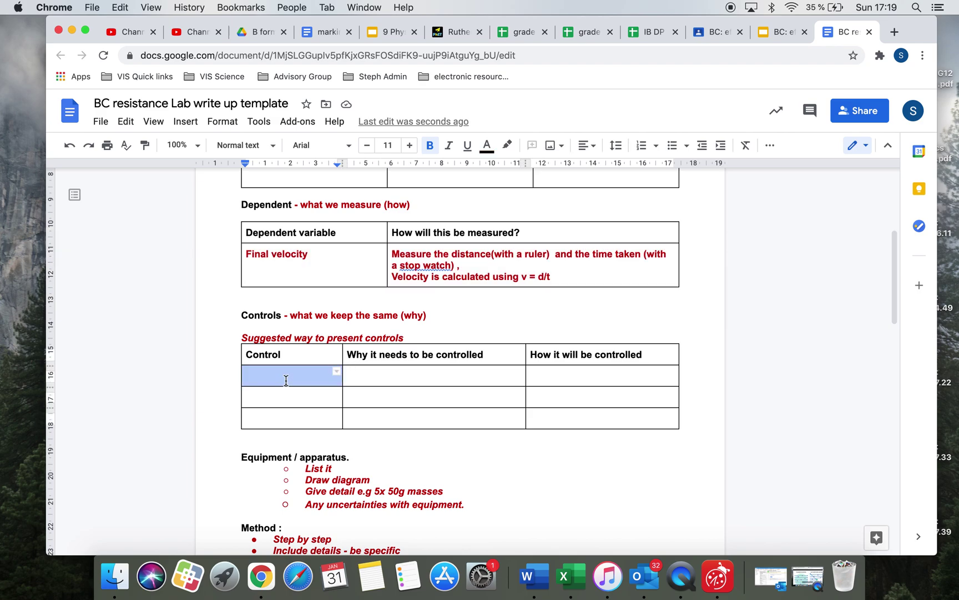
pyautogui.click(286, 380)
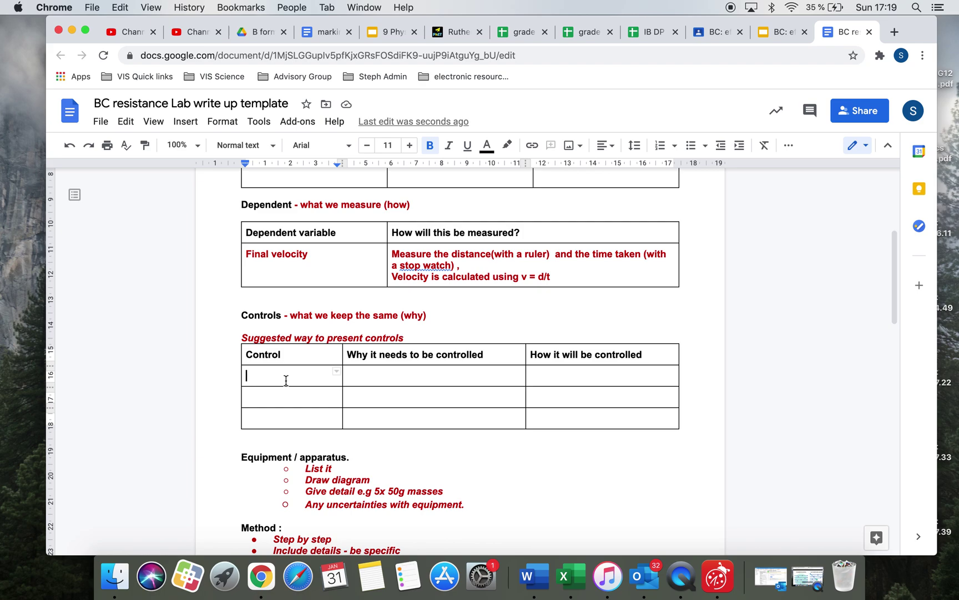
pyautogui.write('euj')
pyautogui.press('BackSpace')
pyautogui.press('BackSpace')
pyautogui.write('quipment ')
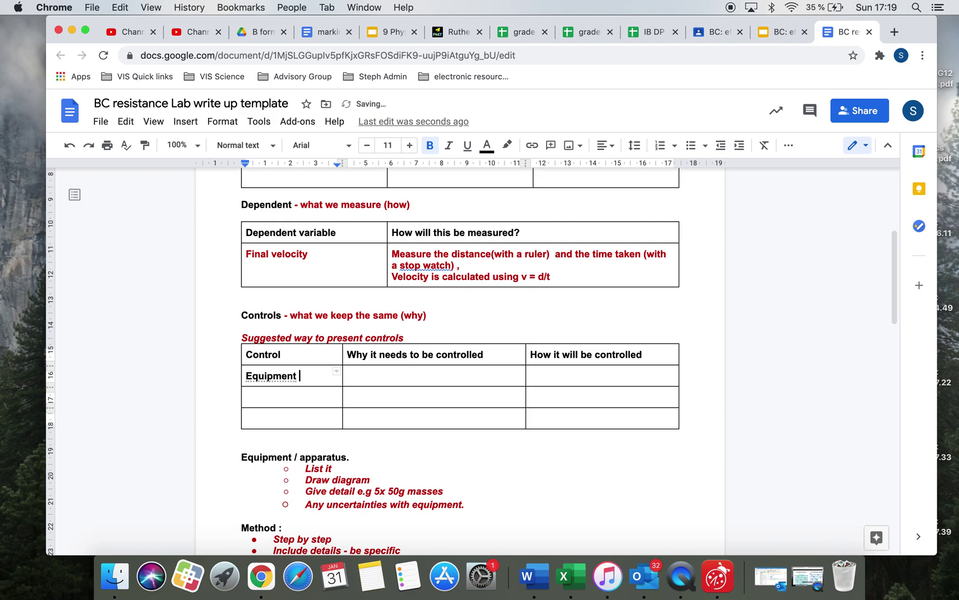
pyautogui.write('(digital')
# - Explain that different pieces of equipment may read slightly differently, so the same one is always used
pyautogui.click(374, 374)
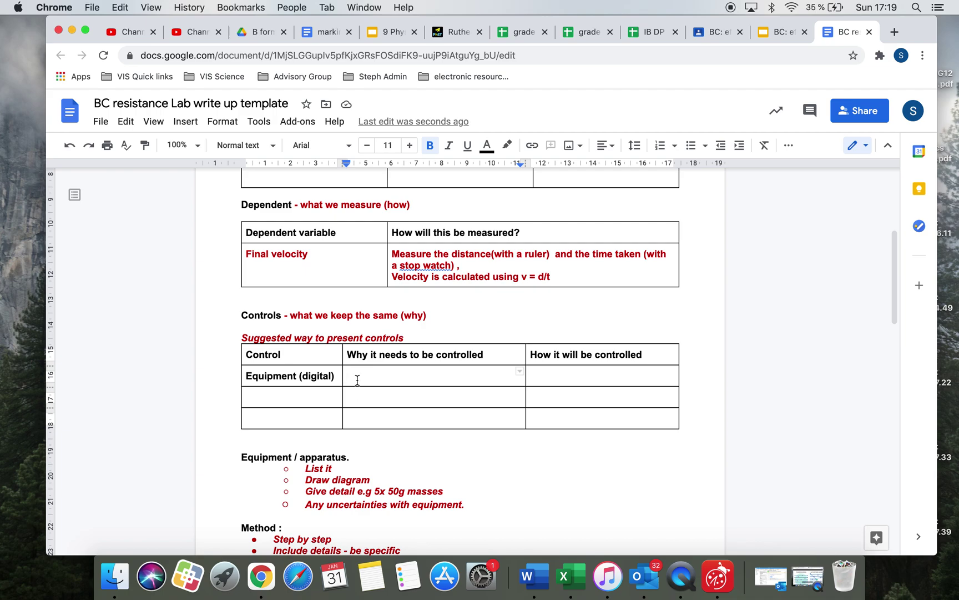
pyautogui.write('differ')
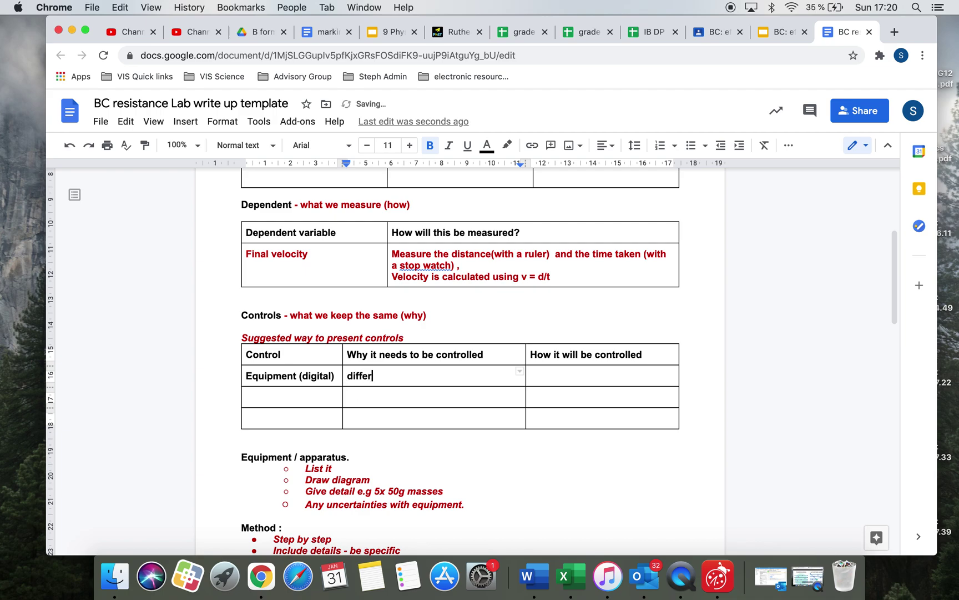
pyautogui.write('ent pieces of ')
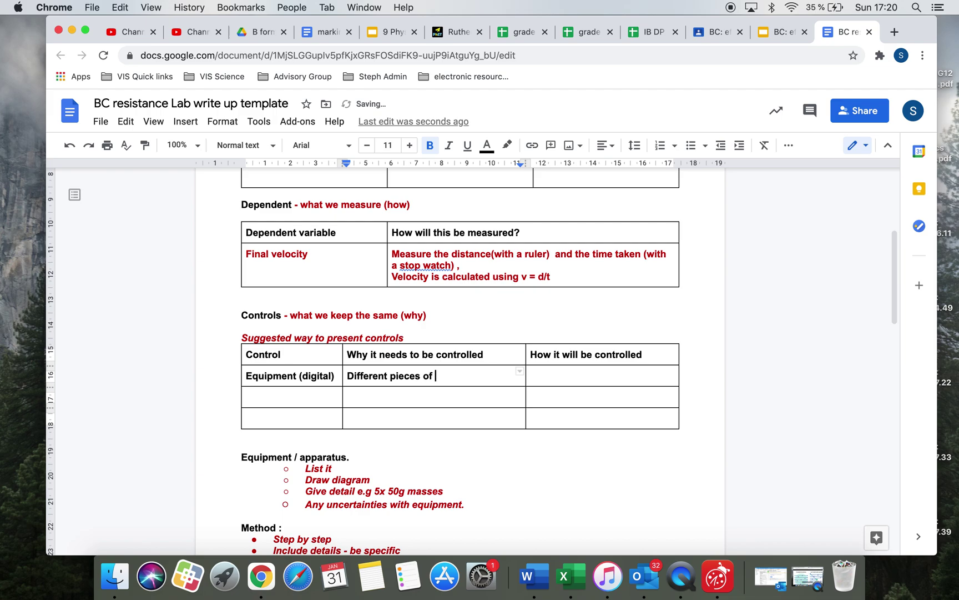
pyautogui.write('equipment have dif')
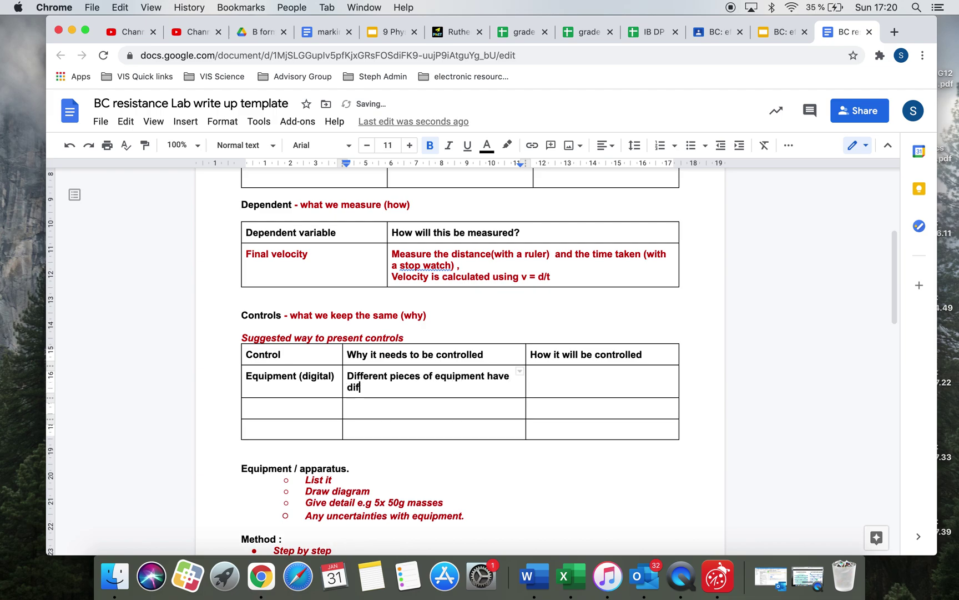
pyautogui.press('BackSpace')
pyautogui.press('BackSpace')
pyautogui.press('BackSpace')
pyautogui.press('BackSpace')
pyautogui.press('BackSpace')
pyautogui.press('BackSpace')
pyautogui.press('BackSpace')
pyautogui.press('BackSpace')
pyautogui.write('ma')
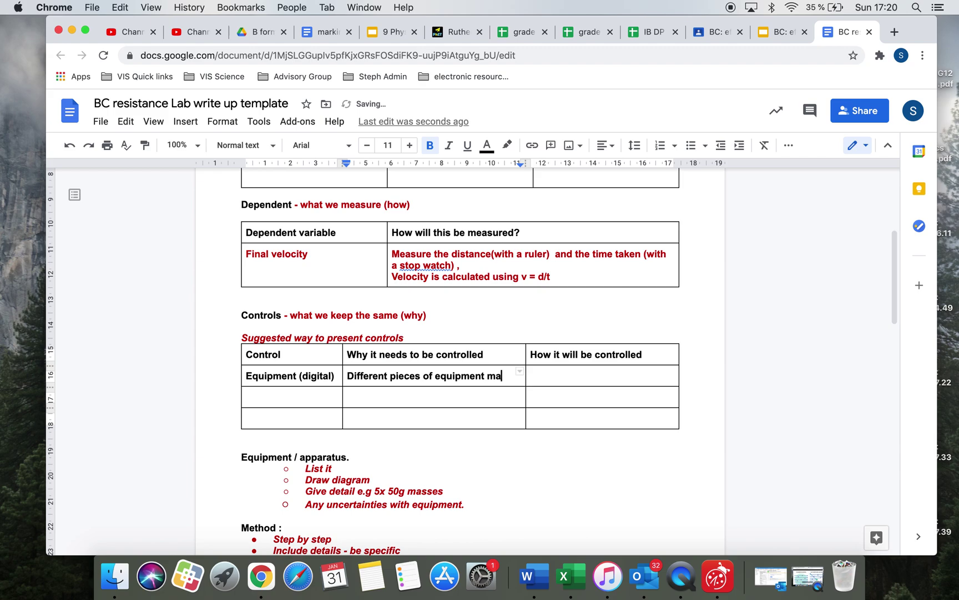
pyautogui.write('y read slig')
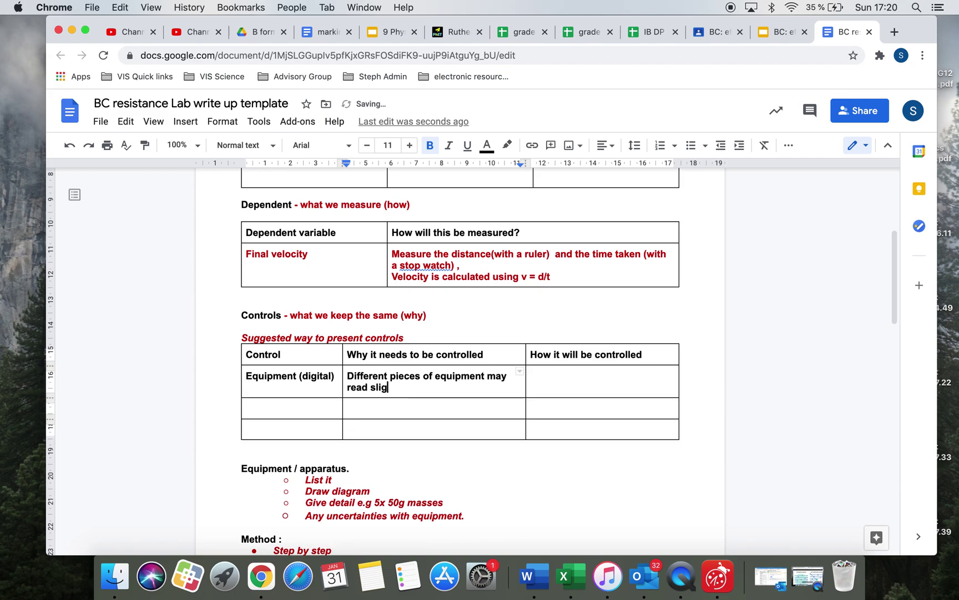
pyautogui.write('htly differently, ')
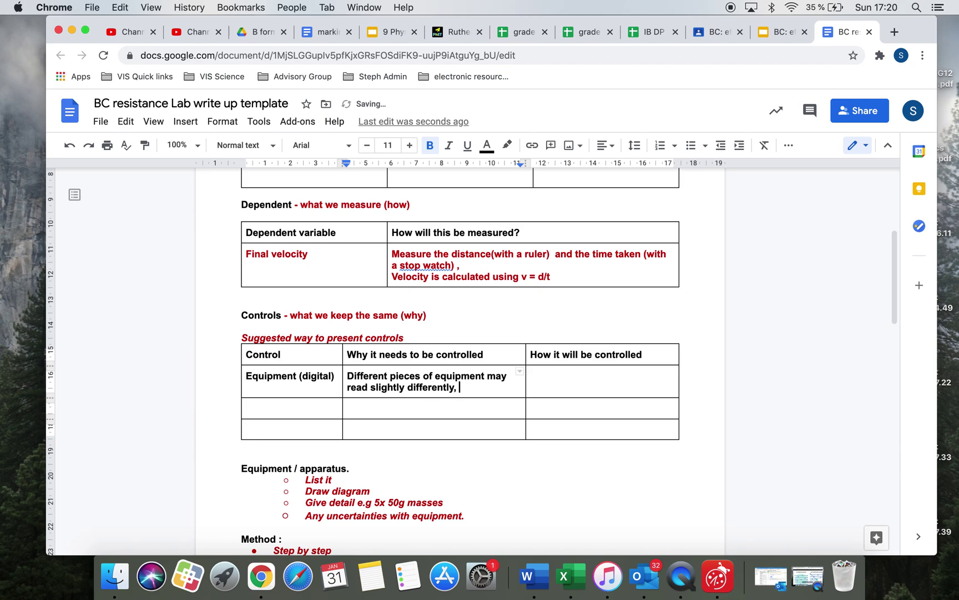
pyautogui.write('to stop this er')
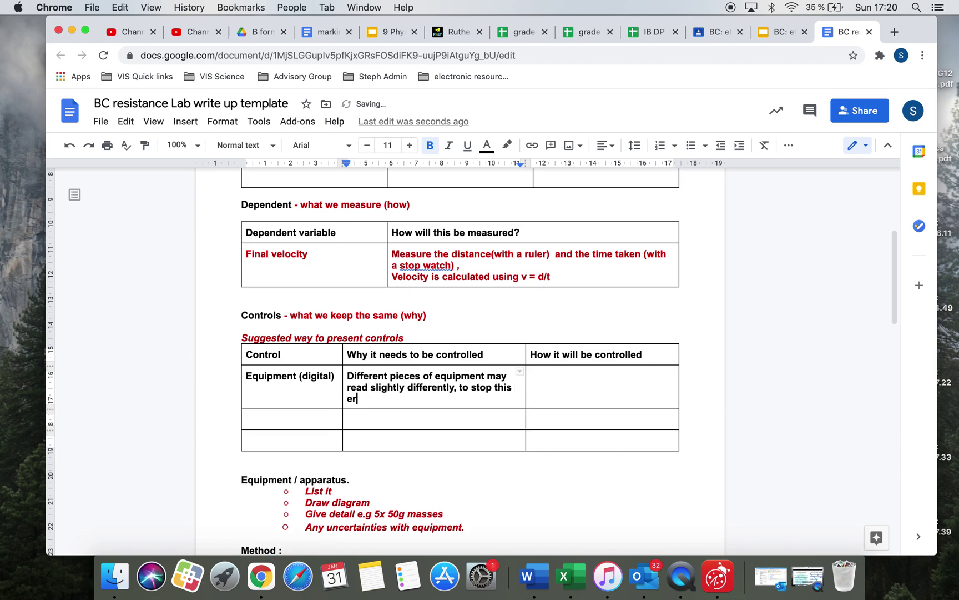
pyautogui.write('ror i would always ')
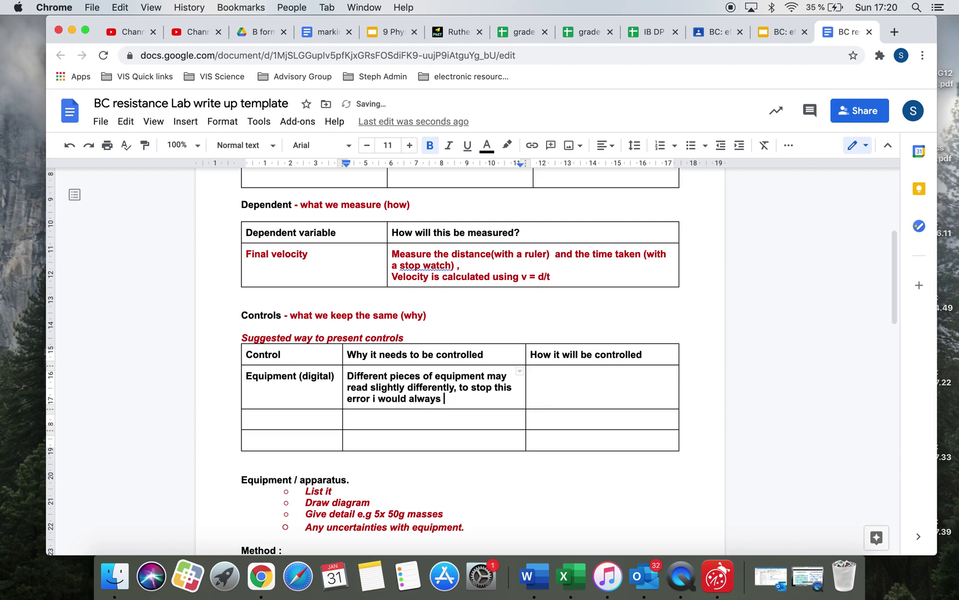
pyautogui.write('use the same')
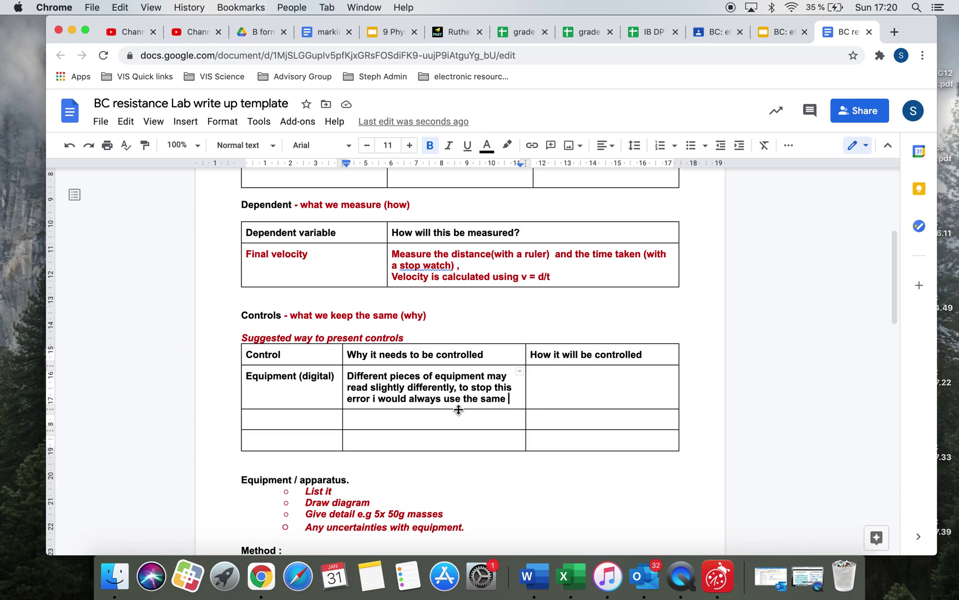
pyautogui.press('BackSpace')
pyautogui.tripleClick(586, 386)
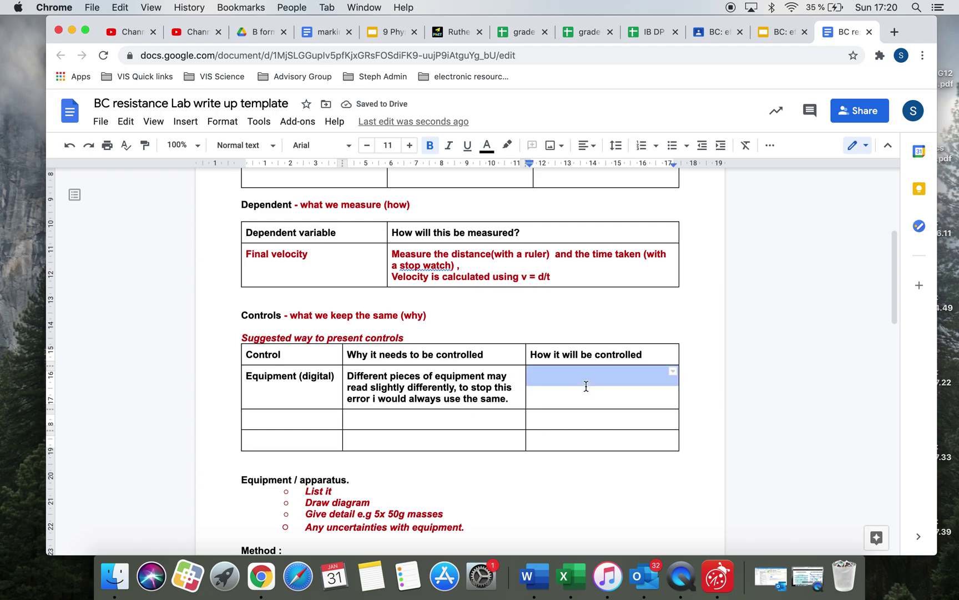
pyautogui.click(291, 415)
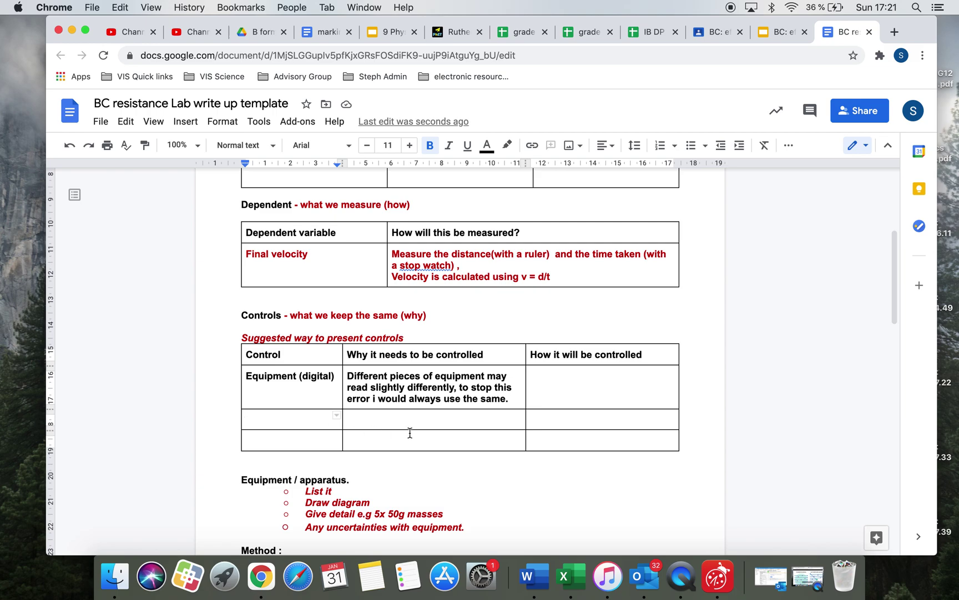
pyautogui.moveTo(407, 418); pyautogui.dragTo(408, 419)
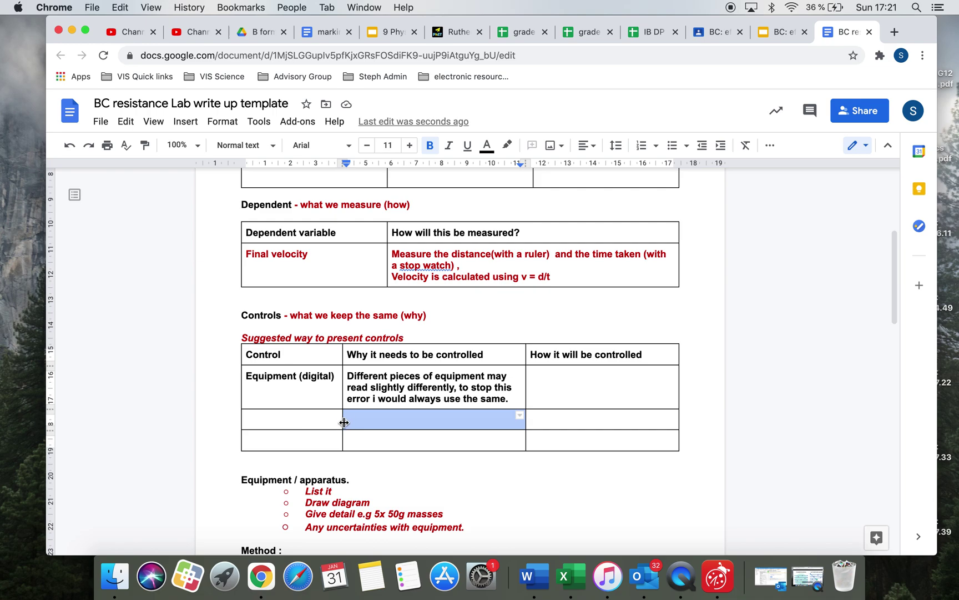
pyautogui.moveTo(300, 383); pyautogui.dragTo(543, 386)
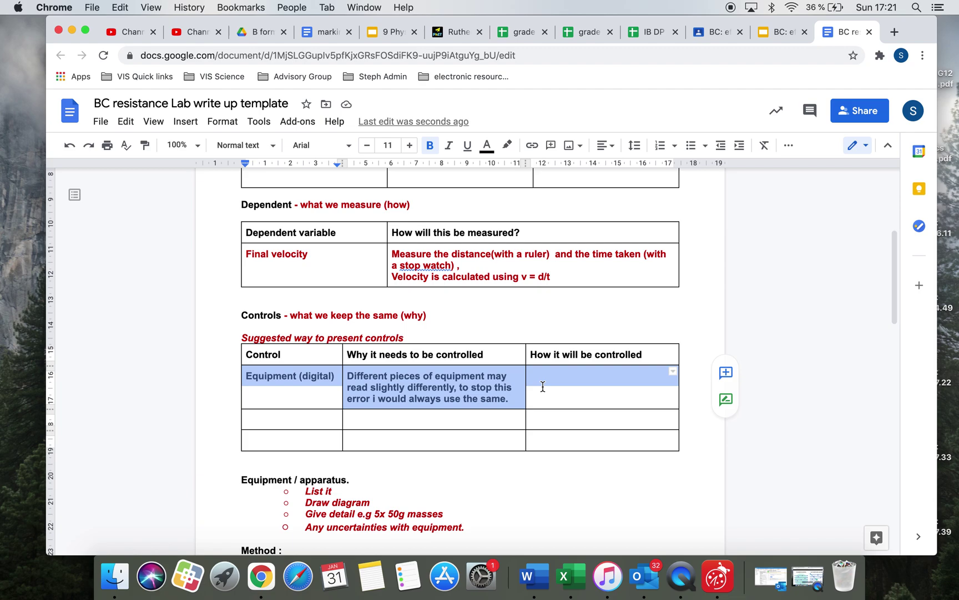
# - Clear the Equipment (digital) row and a test 'affects your data!' entry, then go to the slides
pyautogui.press('Delete')
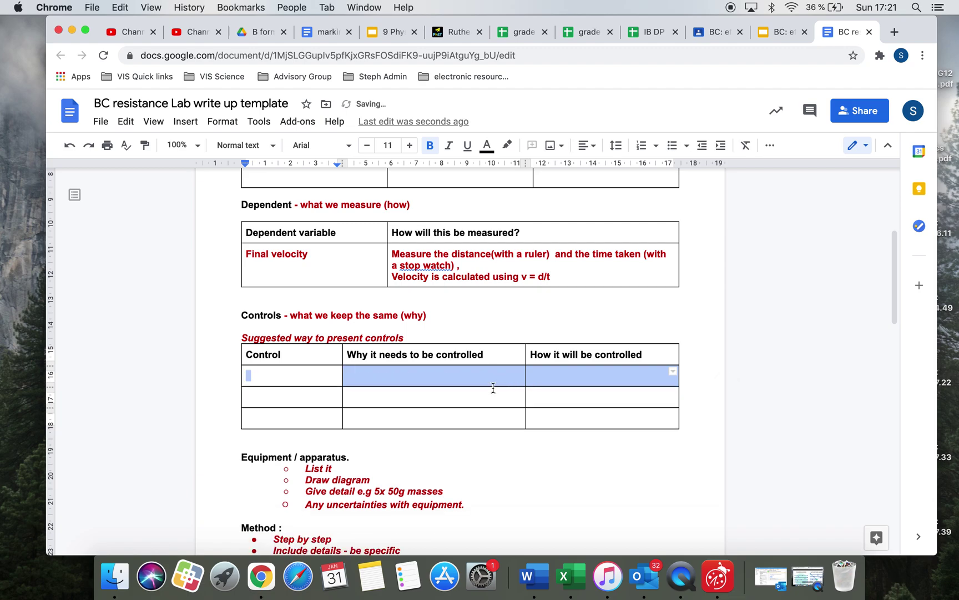
pyautogui.click(355, 374)
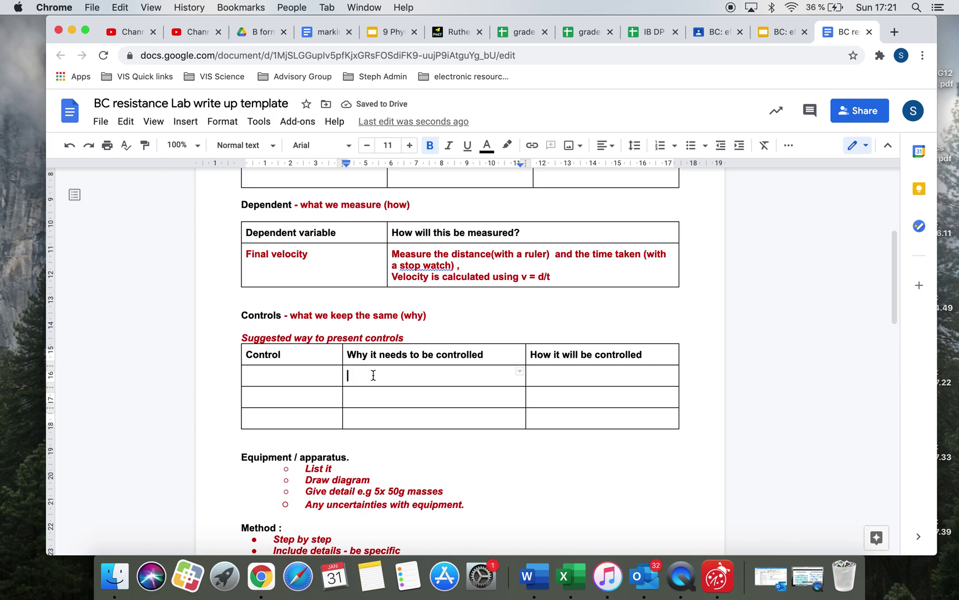
pyautogui.write('affects your d')
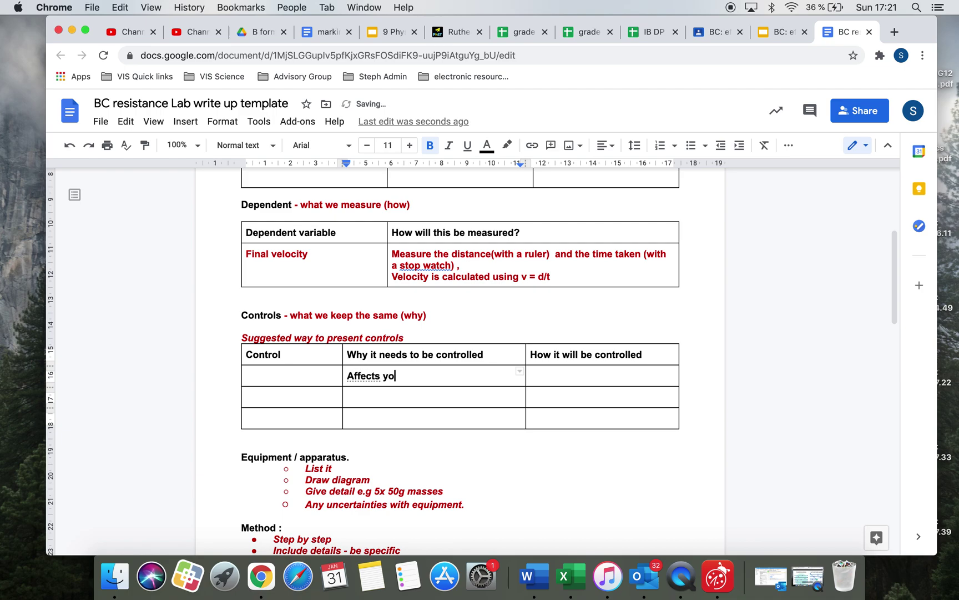
pyautogui.write('ata!')
pyautogui.click(553, 377)
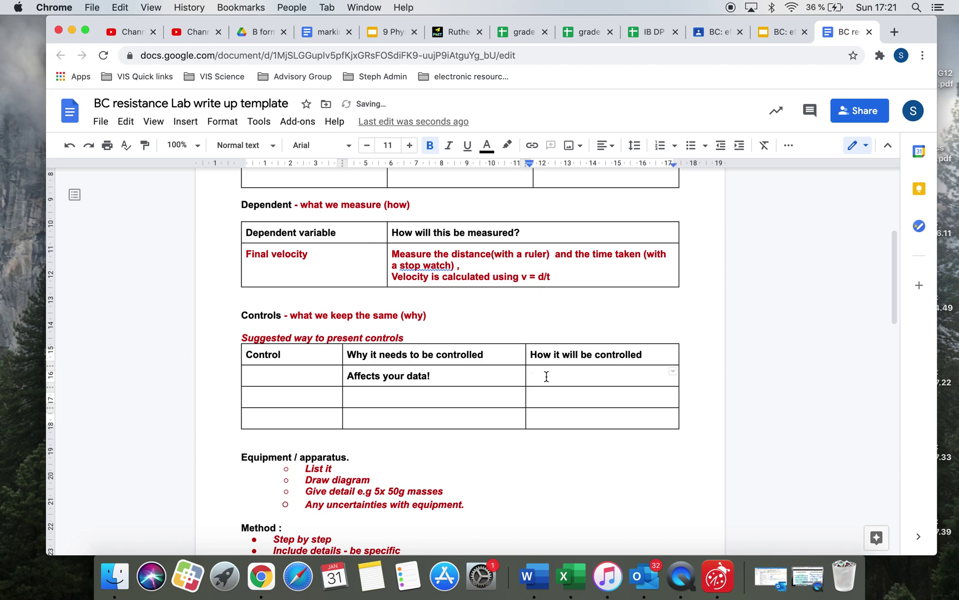
pyautogui.tripleClick(382, 377)
pyautogui.press('BackSpace')
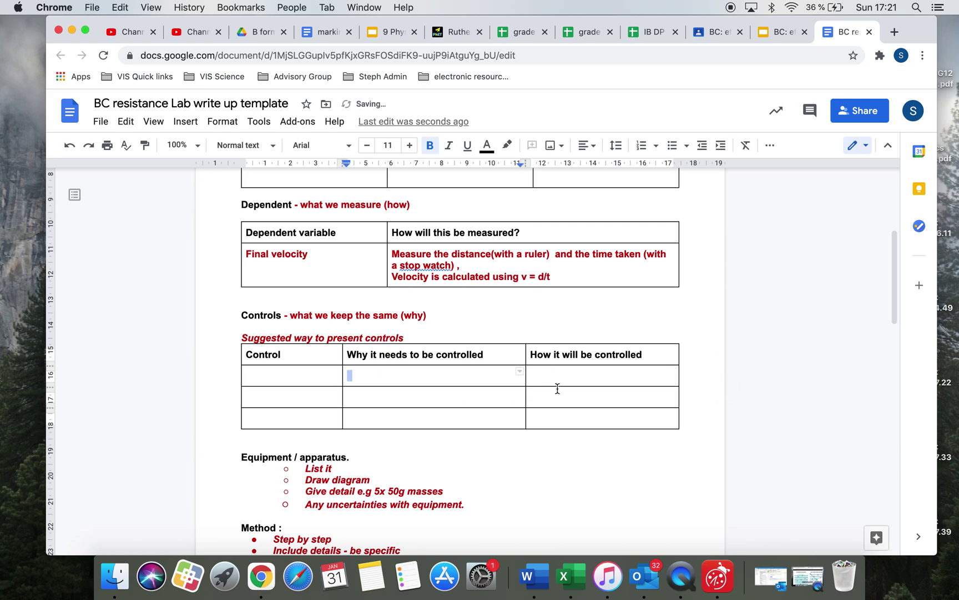
pyautogui.click(552, 380)
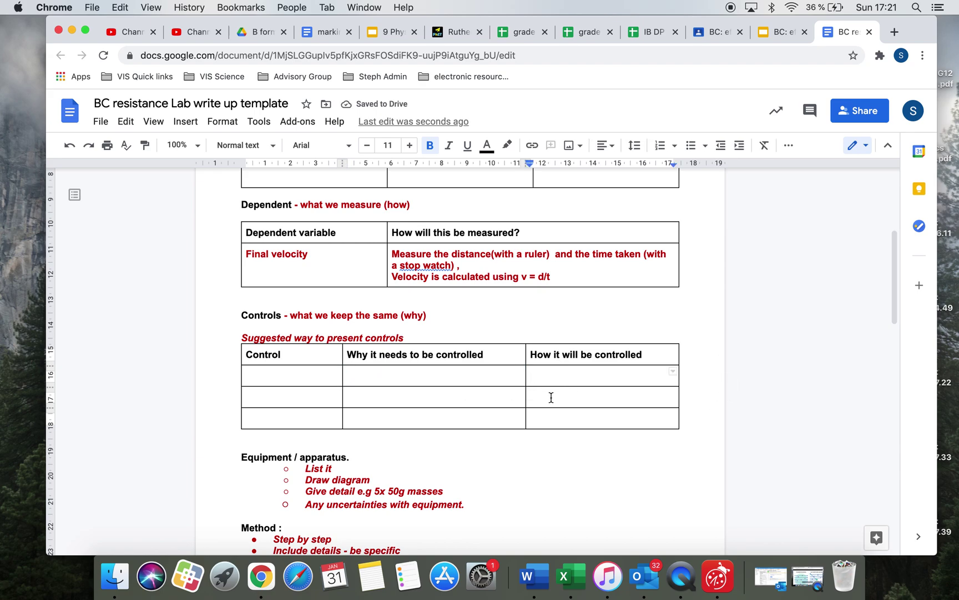
pyautogui.click(549, 397)
pyautogui.click(779, 32)
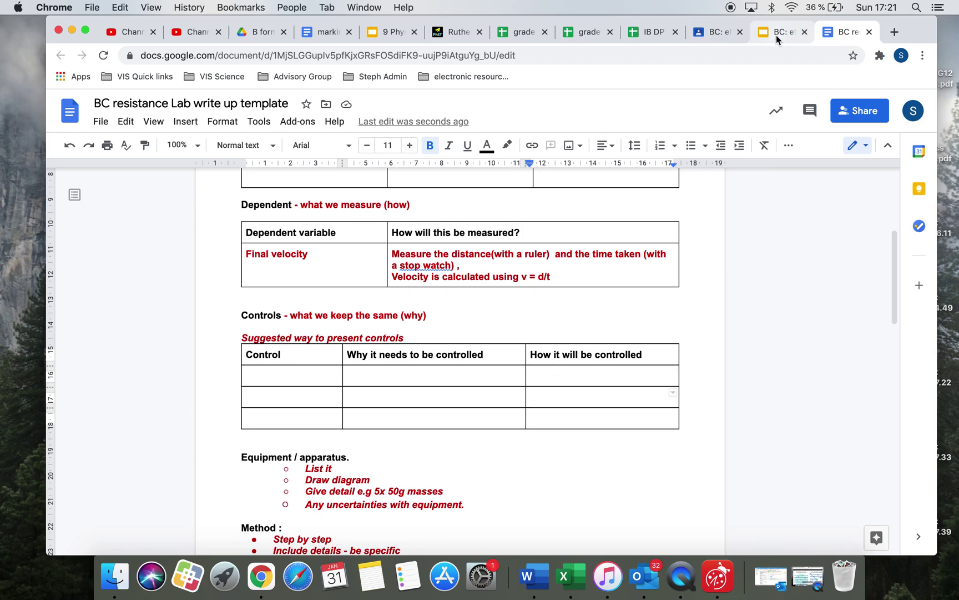
# - Look over slide 7, Experimental details, then return to the template's Equipment / apparatus prompts
pyautogui.scroll(-3, 121, 456)
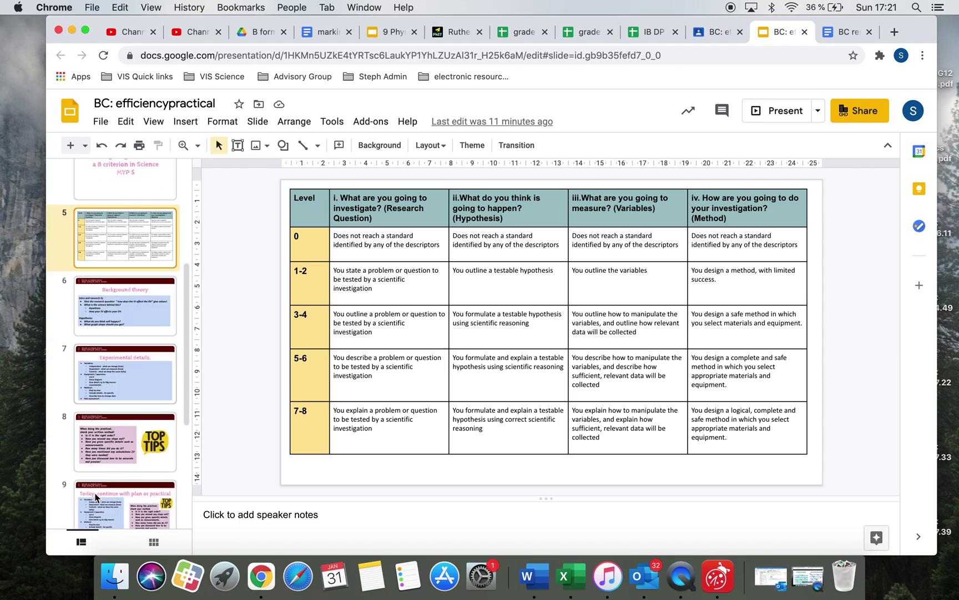
pyautogui.click(119, 390)
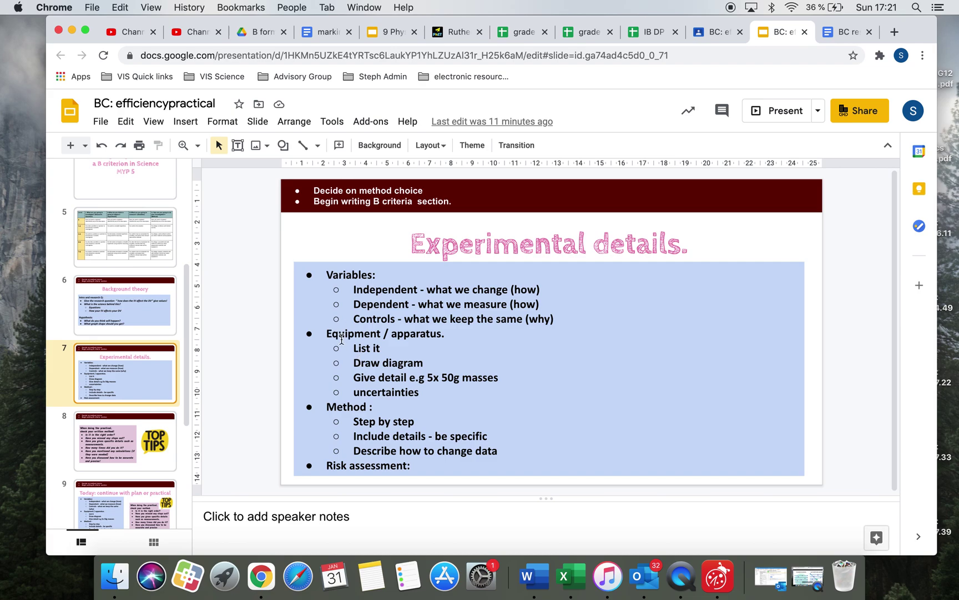
pyautogui.click(343, 407)
pyautogui.click(337, 465)
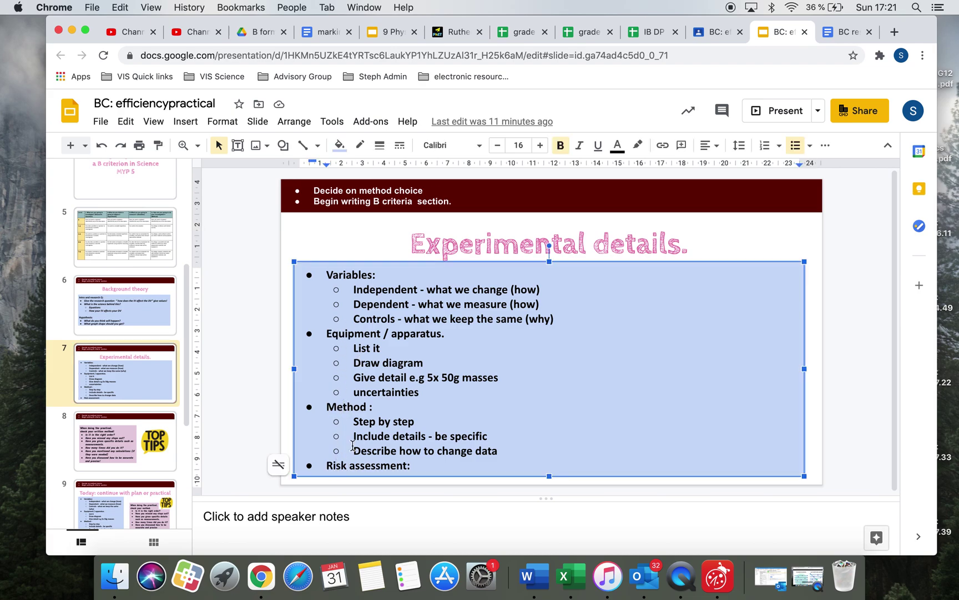
pyautogui.click(844, 33)
pyautogui.scroll(-5, 342, 418)
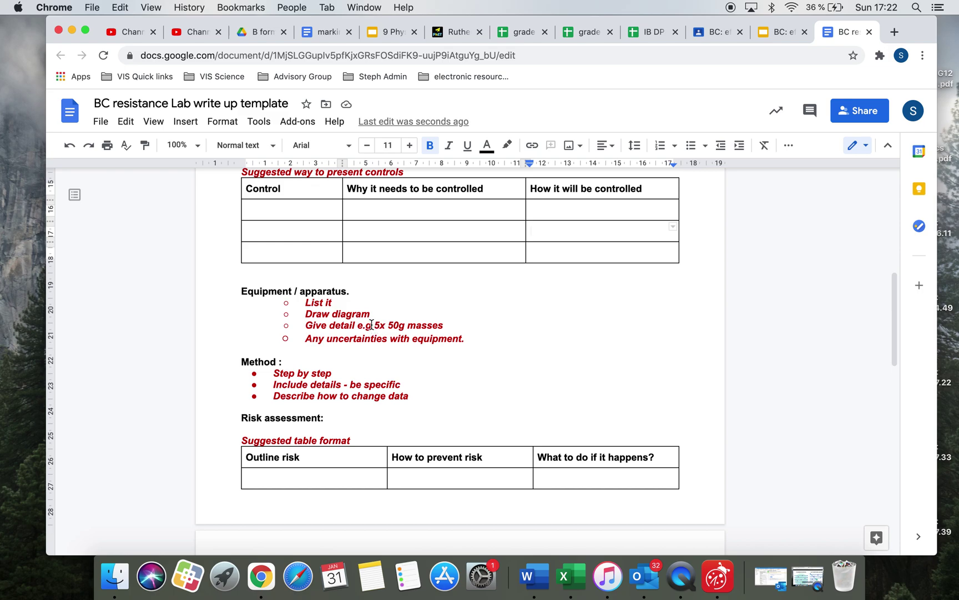
# - Append the example 'E.g ±0.01A' after the 'Any uncertainties with equipment.' hint
pyautogui.moveTo(373, 325); pyautogui.dragTo(449, 326)
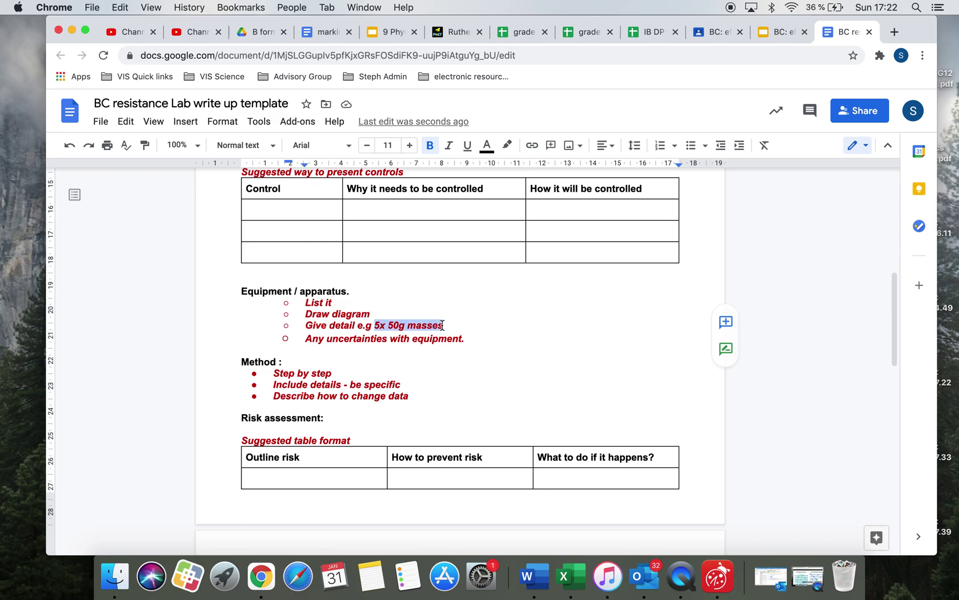
pyautogui.click(470, 338)
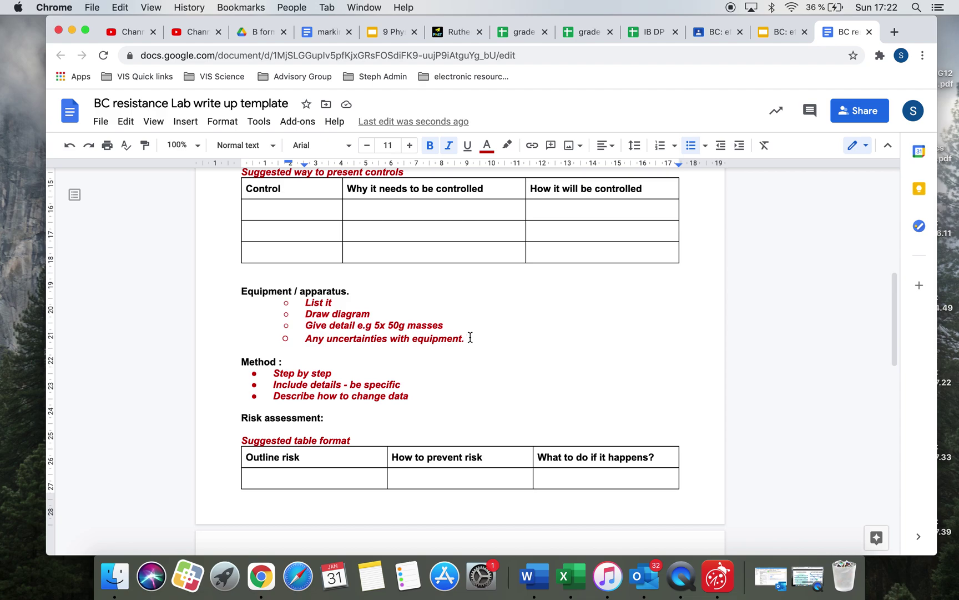
pyautogui.press('Return')
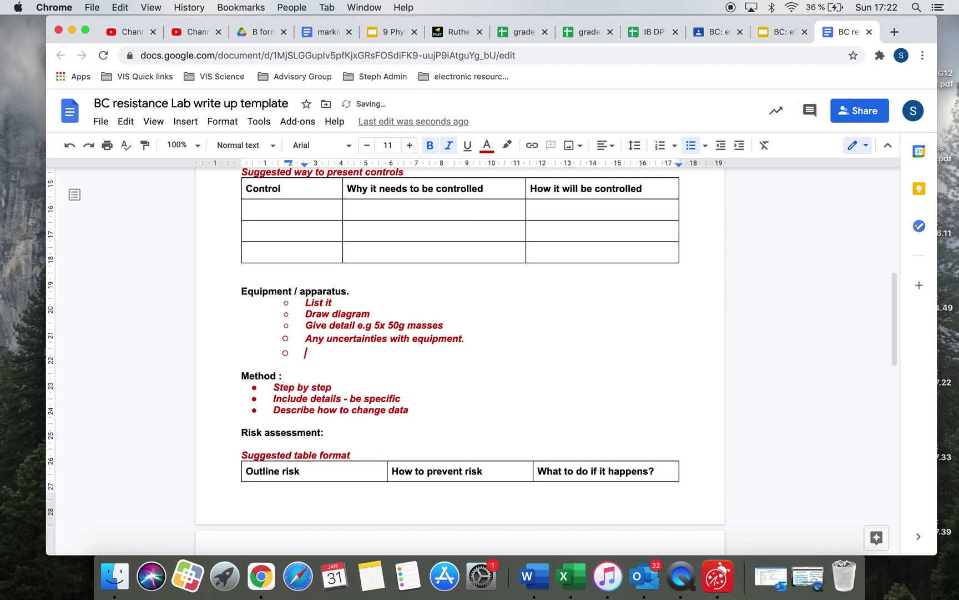
pyautogui.press('Return')
pyautogui.press('BackSpace')
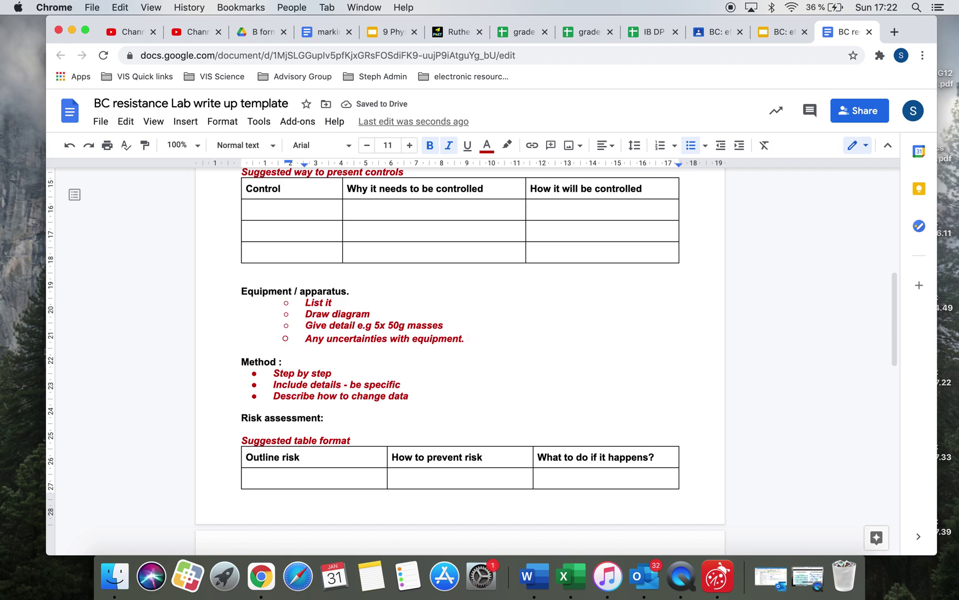
pyautogui.write('±0.01A')
pyautogui.click(470, 339)
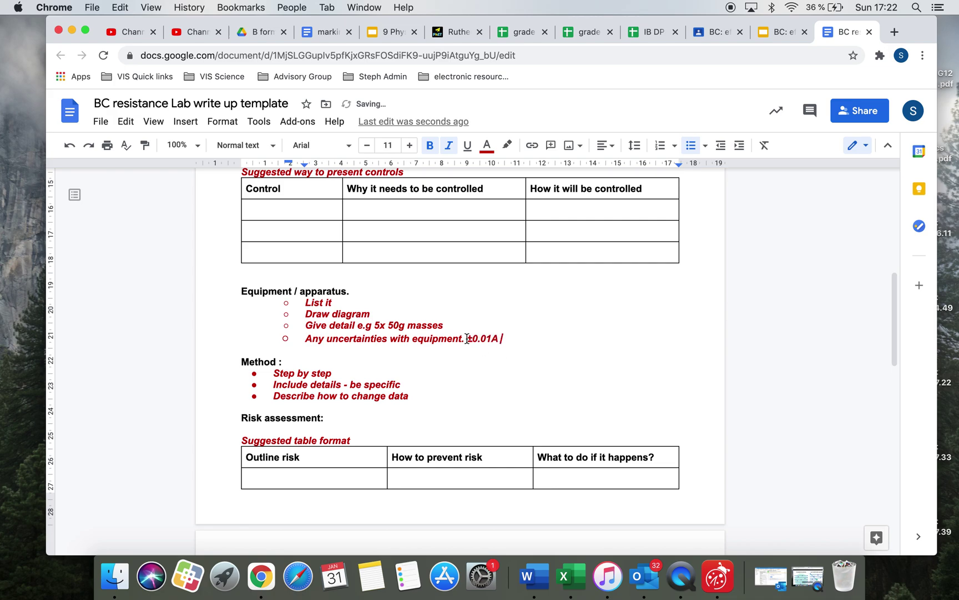
pyautogui.write('e.g')
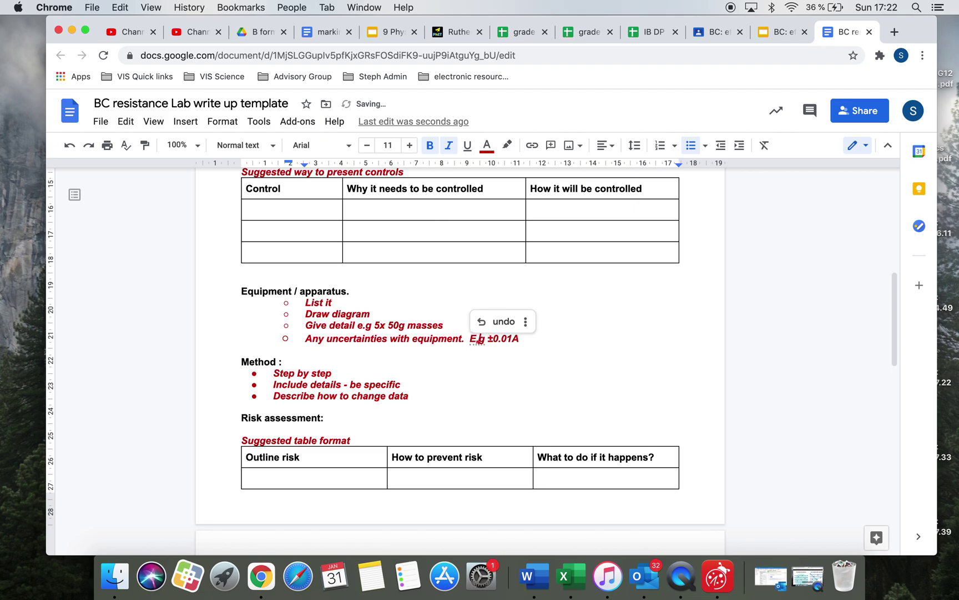
pyautogui.click(479, 339)
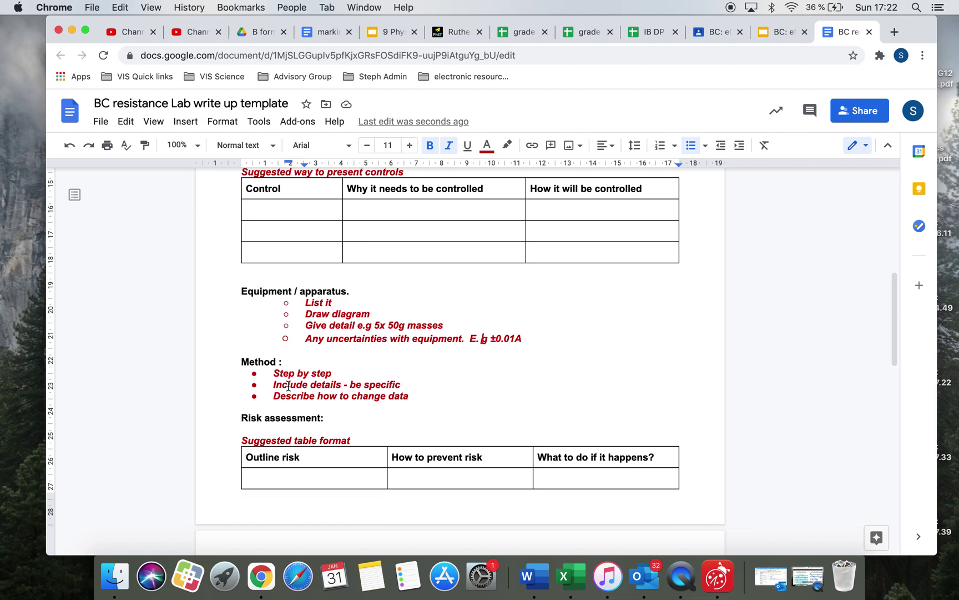
pyautogui.doubleClick(340, 372)
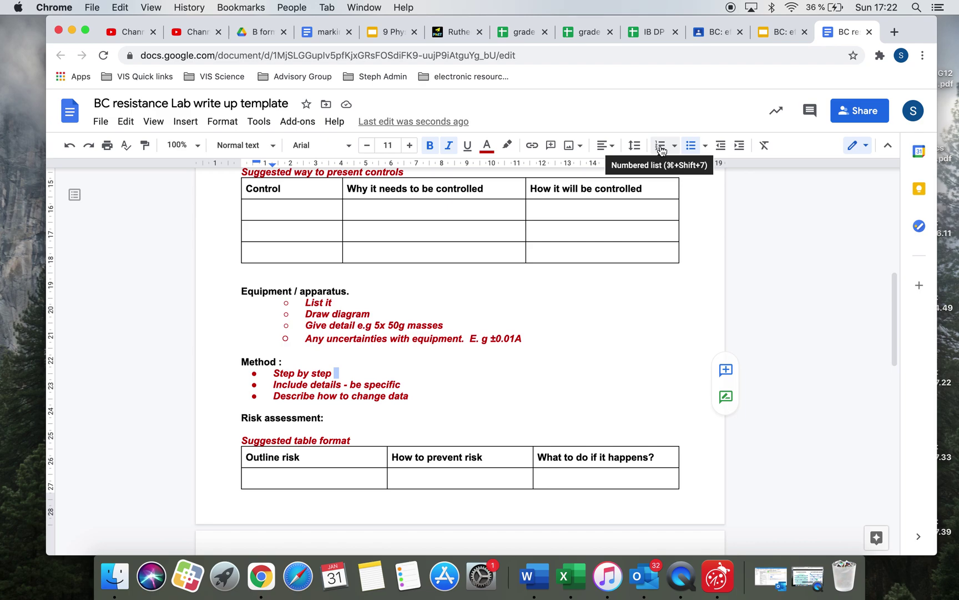
# - Add a 'Give values' bullet below 'Describe how to change data' in the Method hints
pyautogui.click(304, 396)
pyautogui.tripleClick(304, 395)
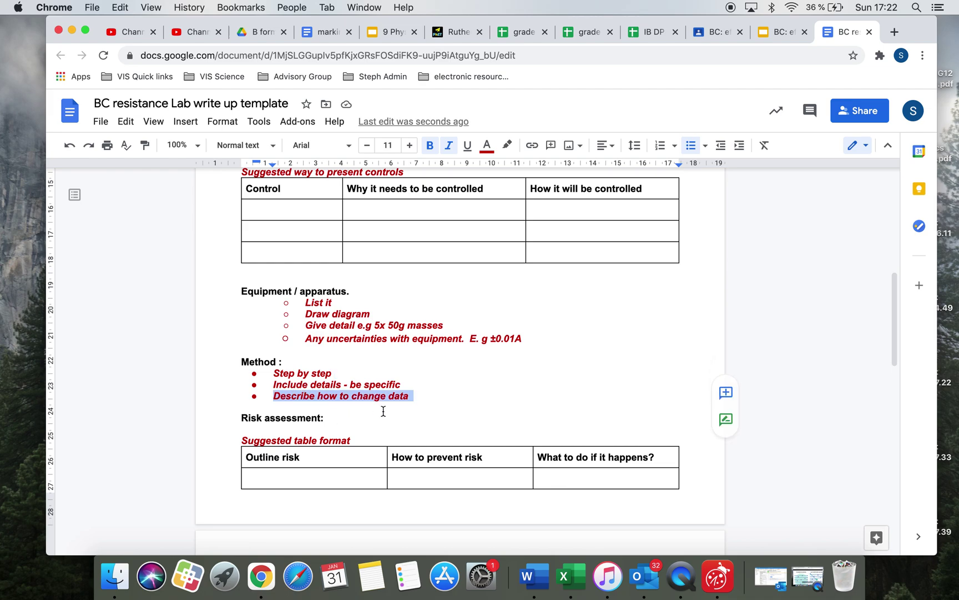
pyautogui.click(418, 402)
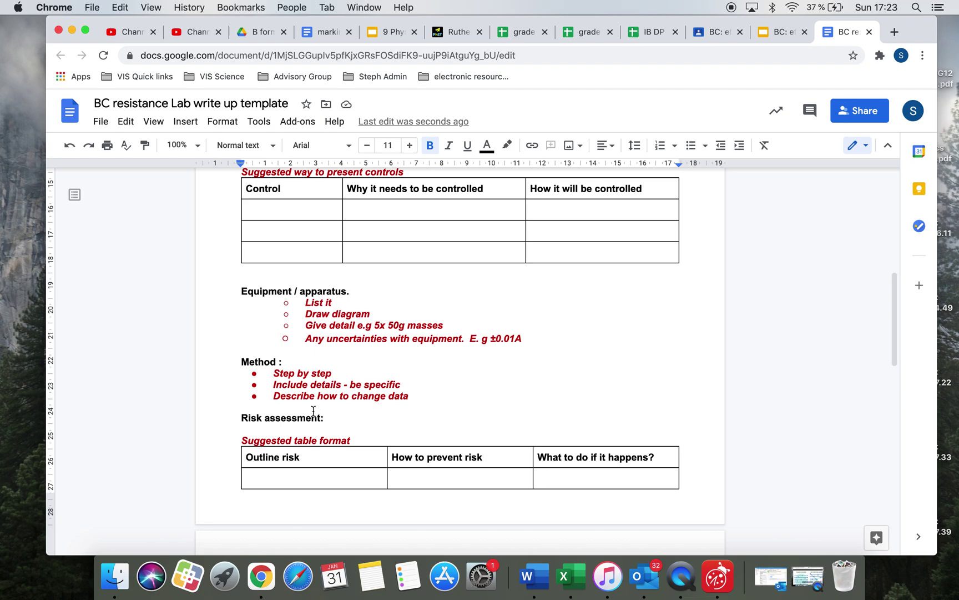
pyautogui.moveTo(274, 396); pyautogui.dragTo(414, 395)
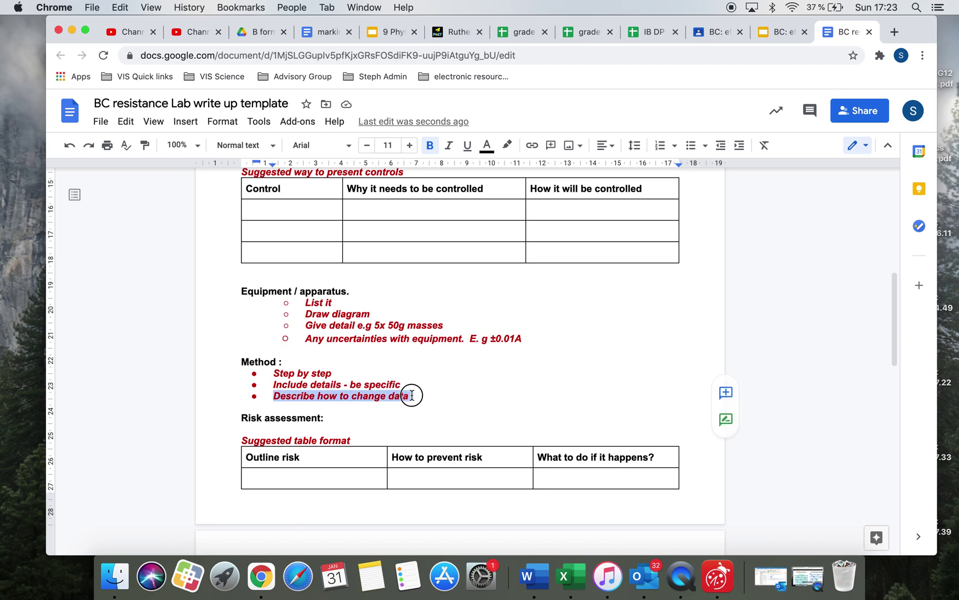
pyautogui.scroll(5, 411, 394)
pyautogui.scroll(2, 411, 395)
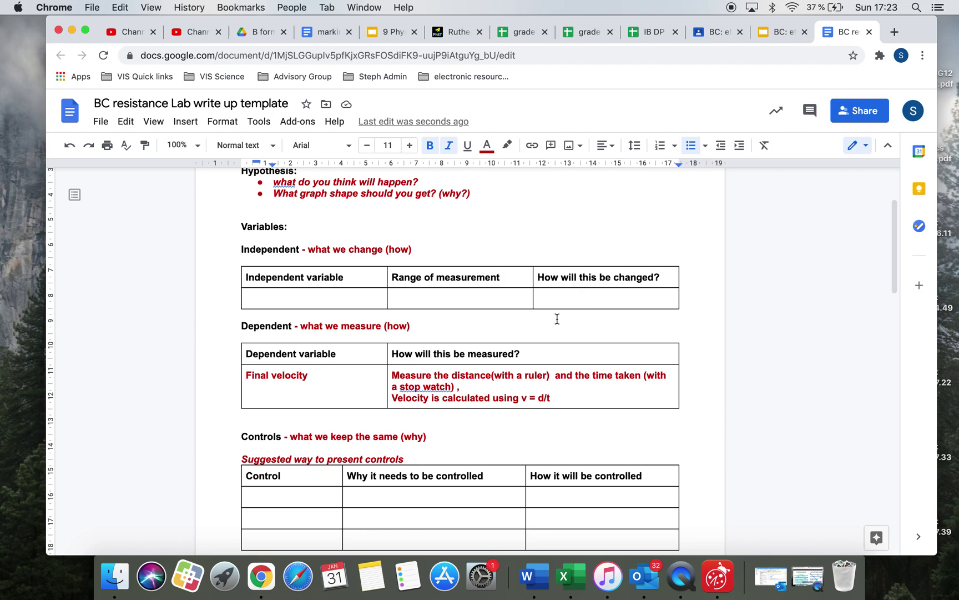
pyautogui.scroll(-7, 566, 333)
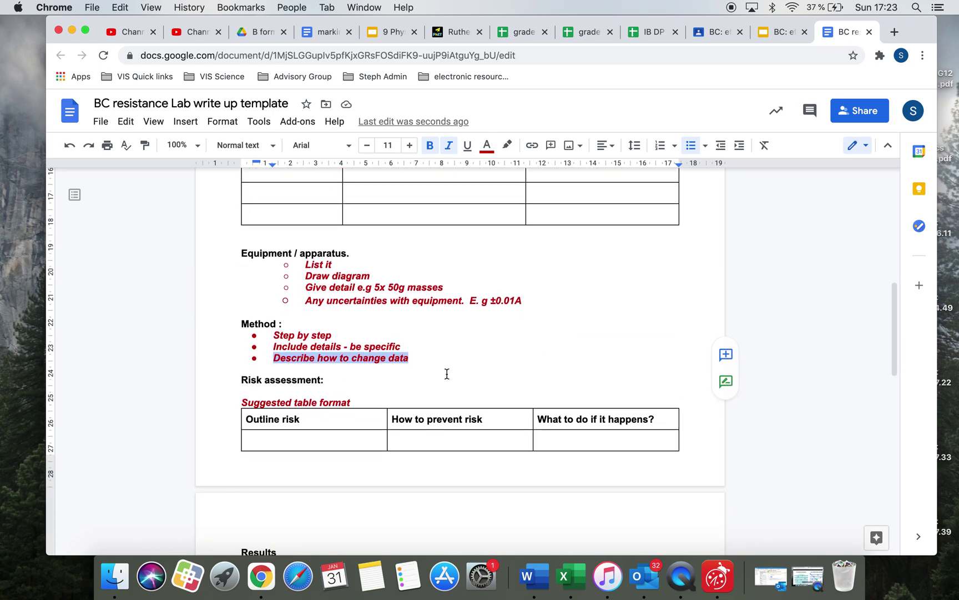
pyautogui.click(422, 357)
pyautogui.press('Return')
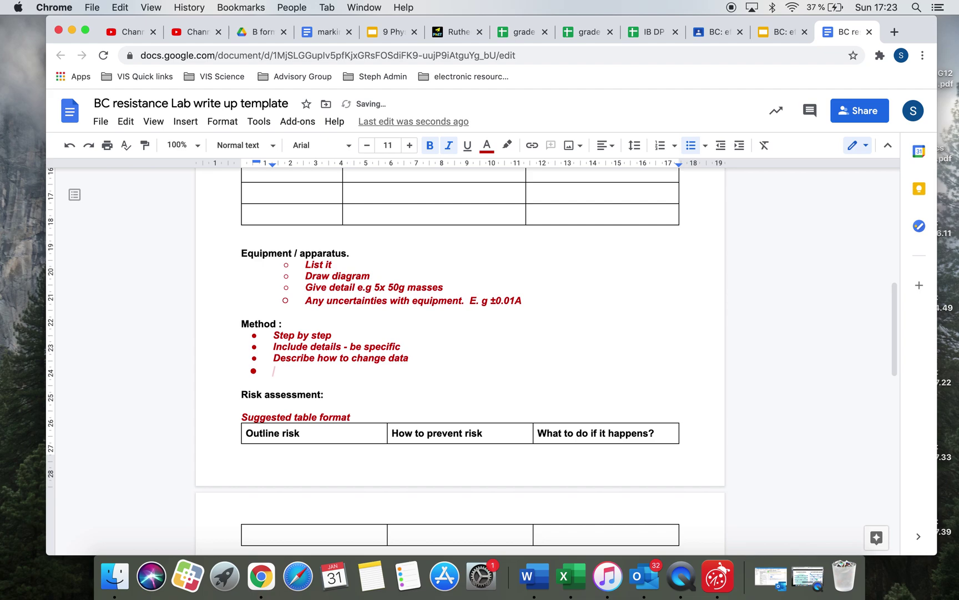
pyautogui.write('Give values')
# - Add an 'Any repeats' bullet and extend the previous bullet to 'Give values - give the range'
pyautogui.press('Return')
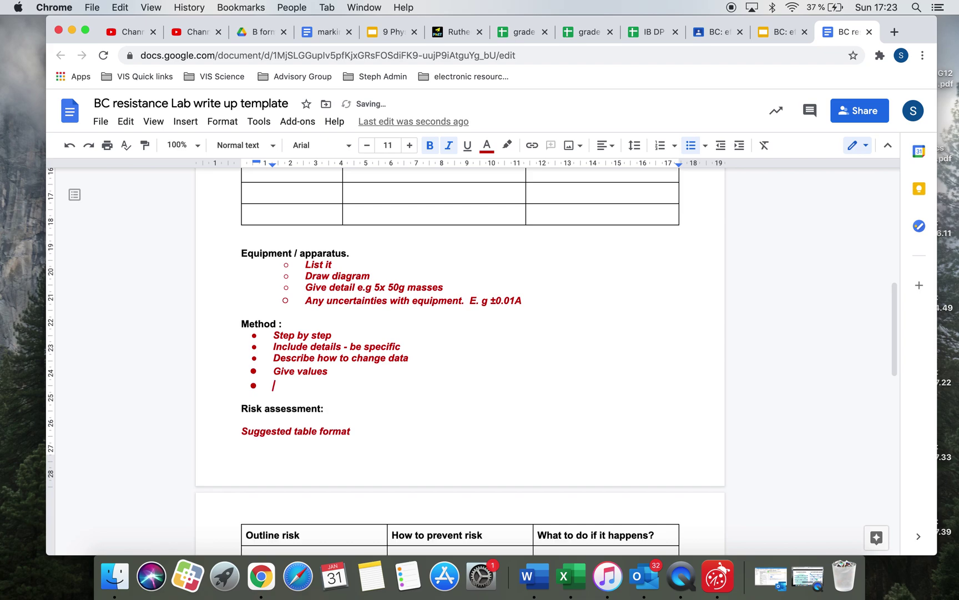
pyautogui.write('Any repeats')
pyautogui.click(336, 372)
pyautogui.write('- give the range')
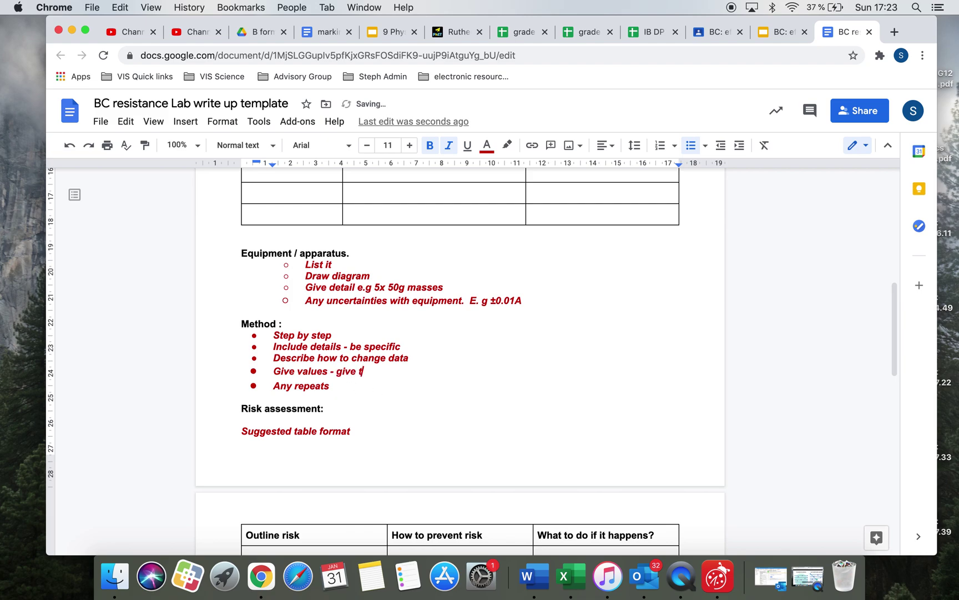
# - Insert 'How to collect the data' after the Describe line and 'Give the calculations' after Any repeats
pyautogui.click(438, 359)
pyautogui.press('Return')
pyautogui.write('How to col')
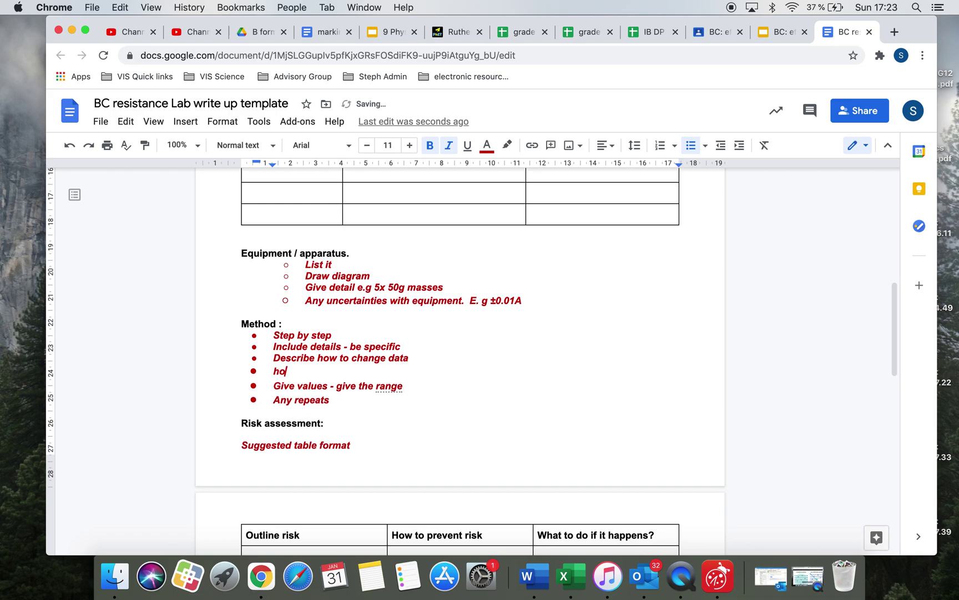
pyautogui.write('lect the data')
pyautogui.click(340, 399)
pyautogui.press('Return')
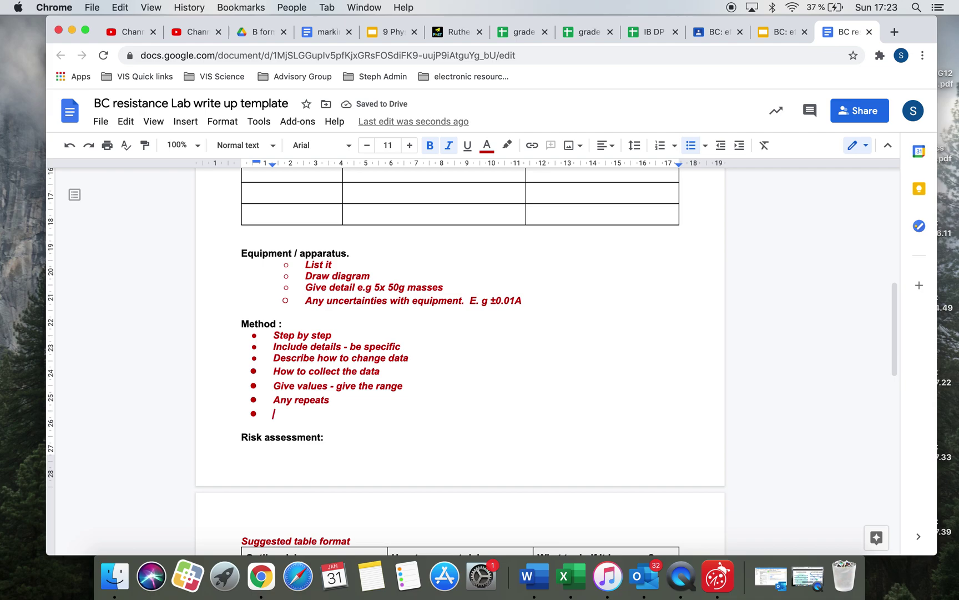
pyautogui.write('Give the')
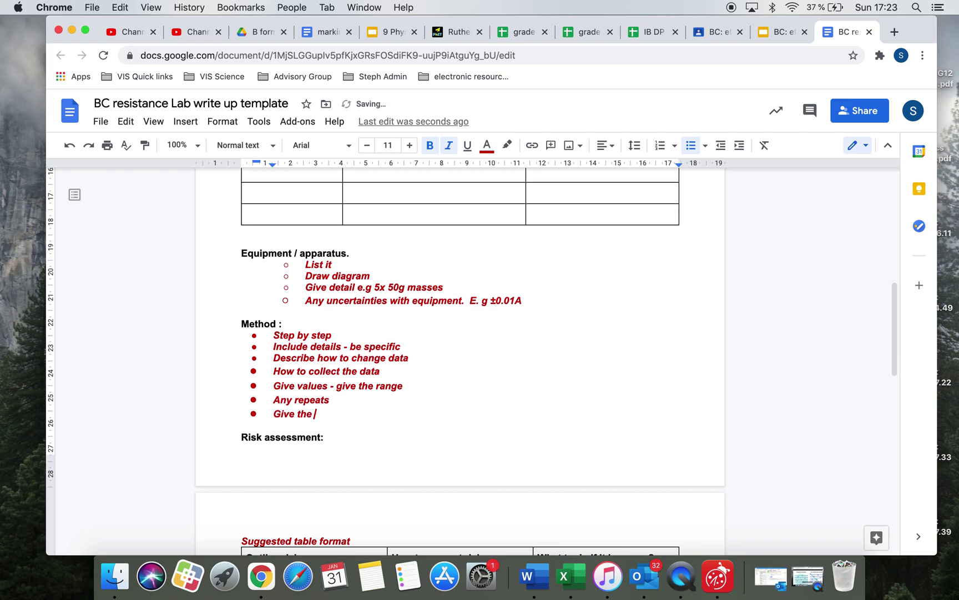
pyautogui.write(' calculations')
pyautogui.click(240, 439)
# - Push the 'Risk assessment:' heading down so it begins on the next page
pyautogui.press('Return')
pyautogui.press('Return')
pyautogui.press('Return')
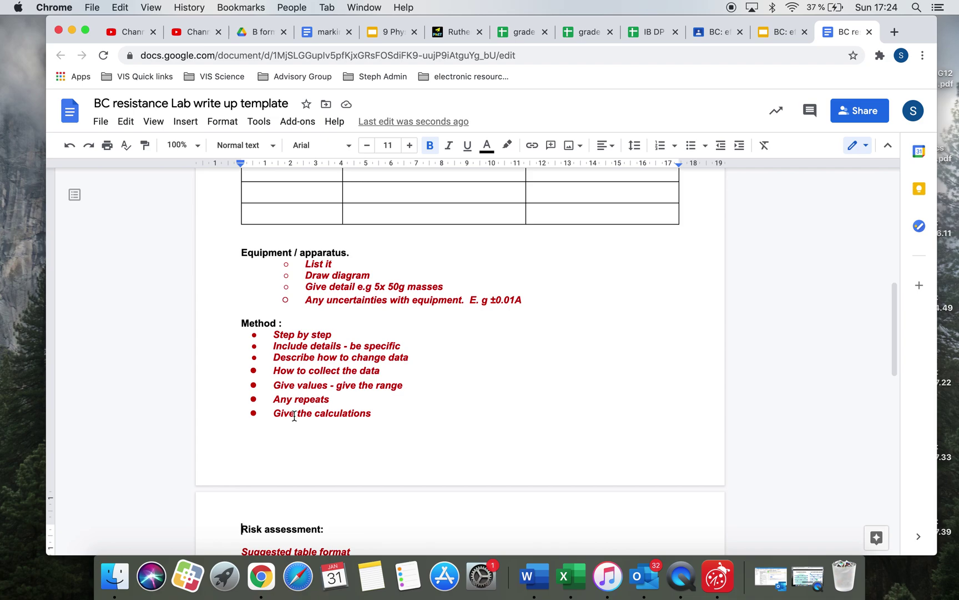
pyautogui.scroll(-5, 294, 413)
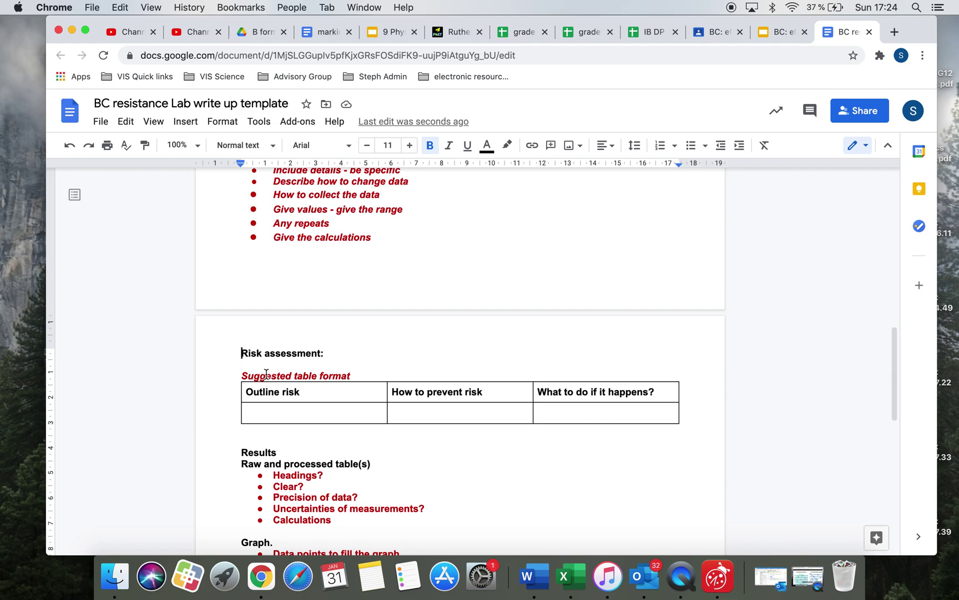
# - Write in the Outline risk cell that the chemical you used is irritant
pyautogui.doubleClick(270, 410)
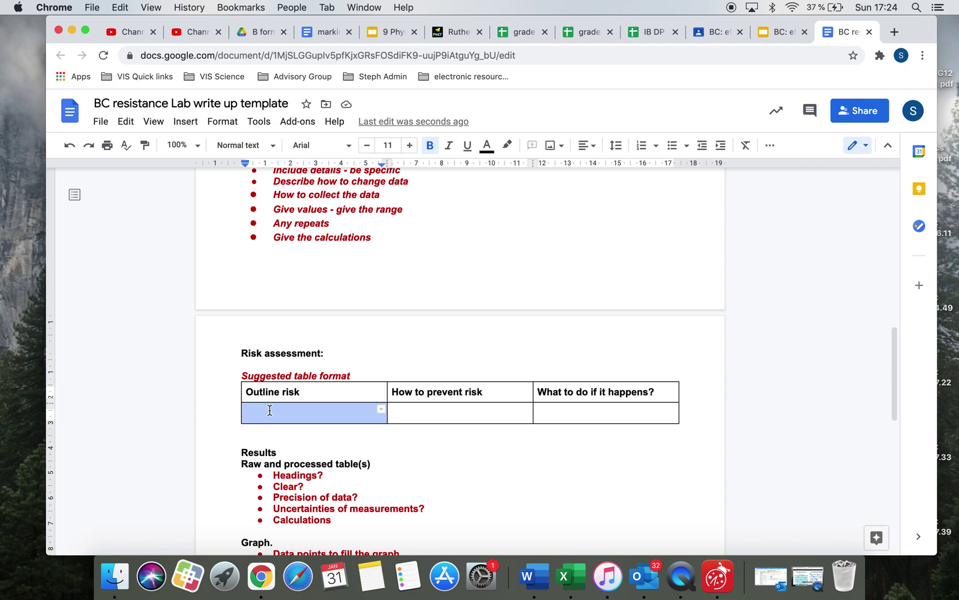
pyautogui.scroll(8, 270, 409)
pyautogui.scroll(-9, 270, 410)
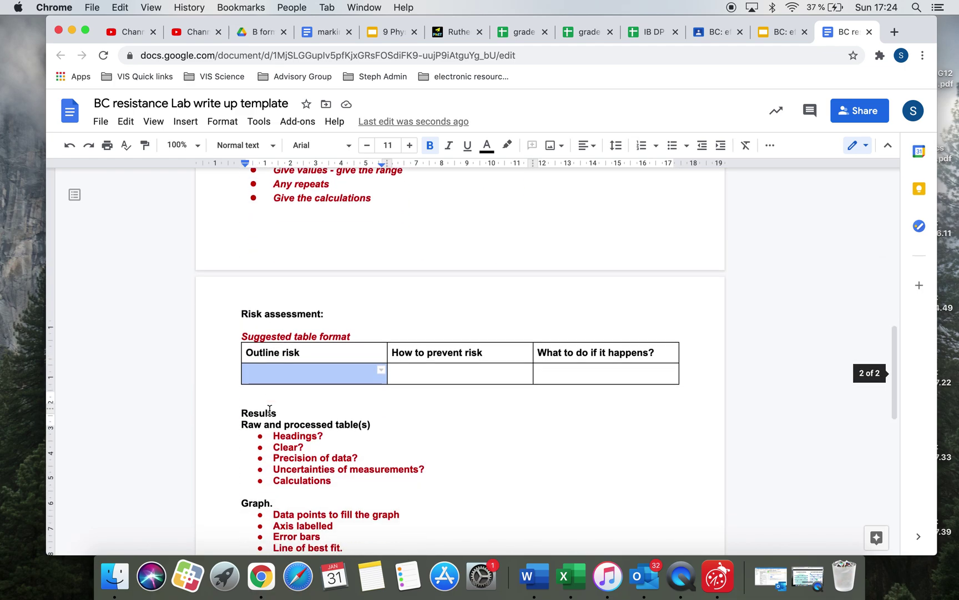
pyautogui.click(285, 372)
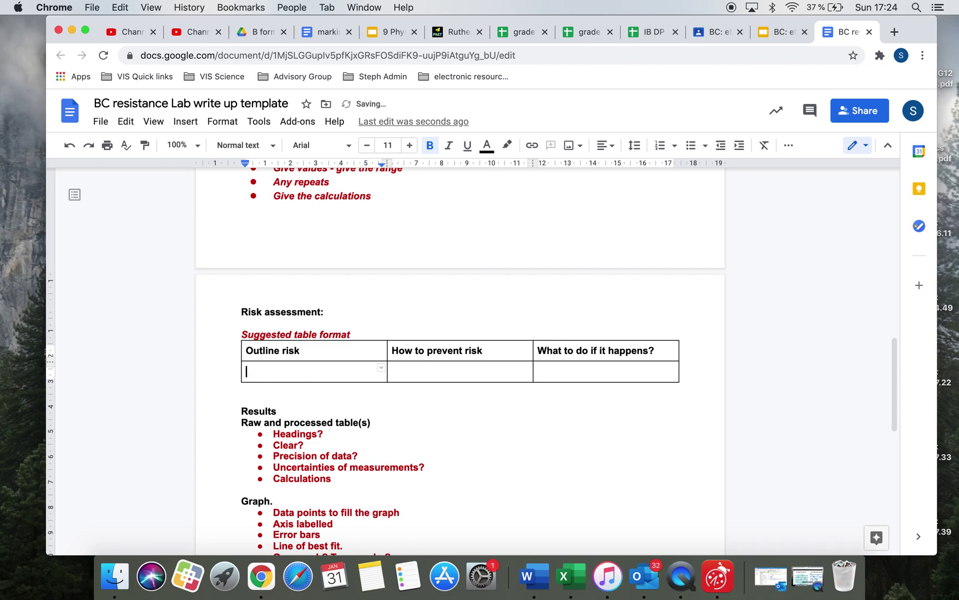
pyautogui.write('chemical that u')
pyautogui.press('BackSpace')
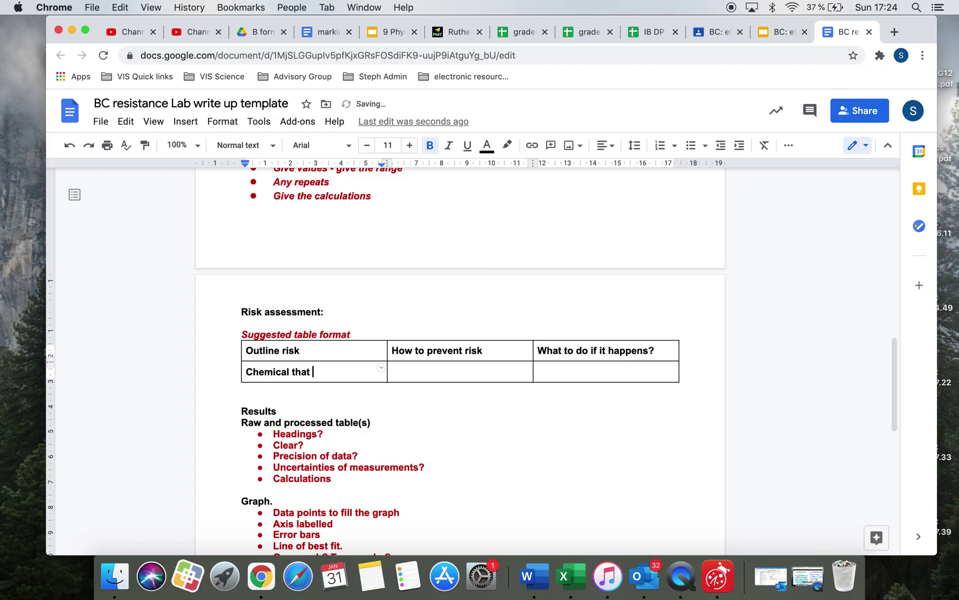
pyautogui.write('you used is ')
pyautogui.write('in')
pyautogui.write('ritant')
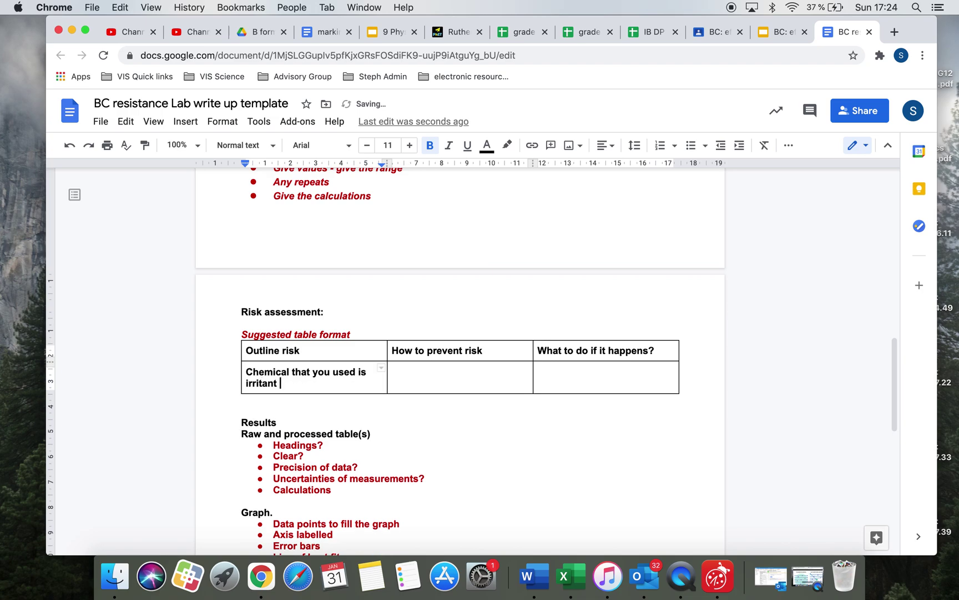
pyautogui.press('Tab')
# - Fill How to prevent risk with 'Wearing safety goggles to protect the eyes, gloves, lab coat, clear up any spillages'
pyautogui.click(410, 374)
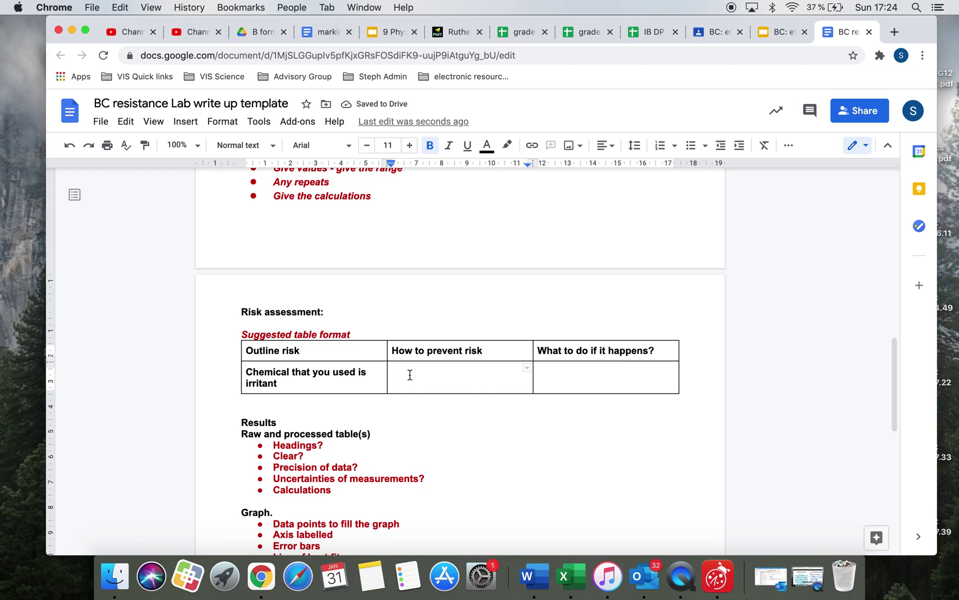
pyautogui.write('Wearing safety ')
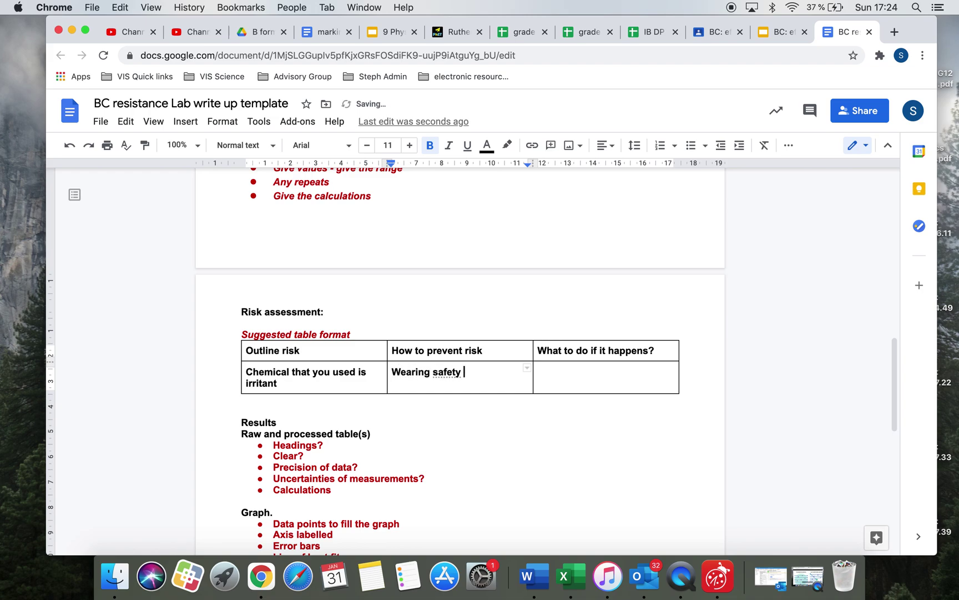
pyautogui.write('googles to p')
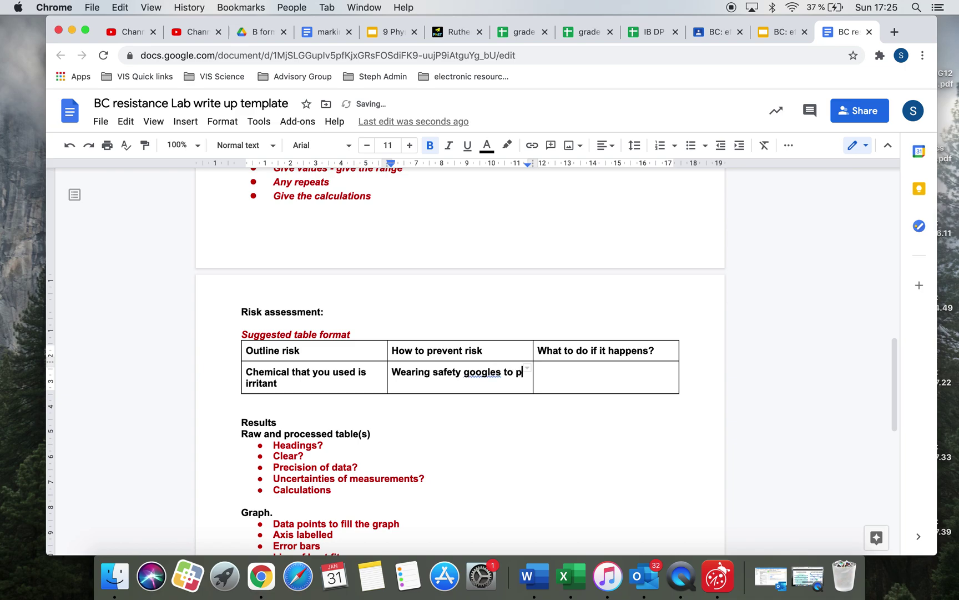
pyautogui.write('rotet the eyes, ')
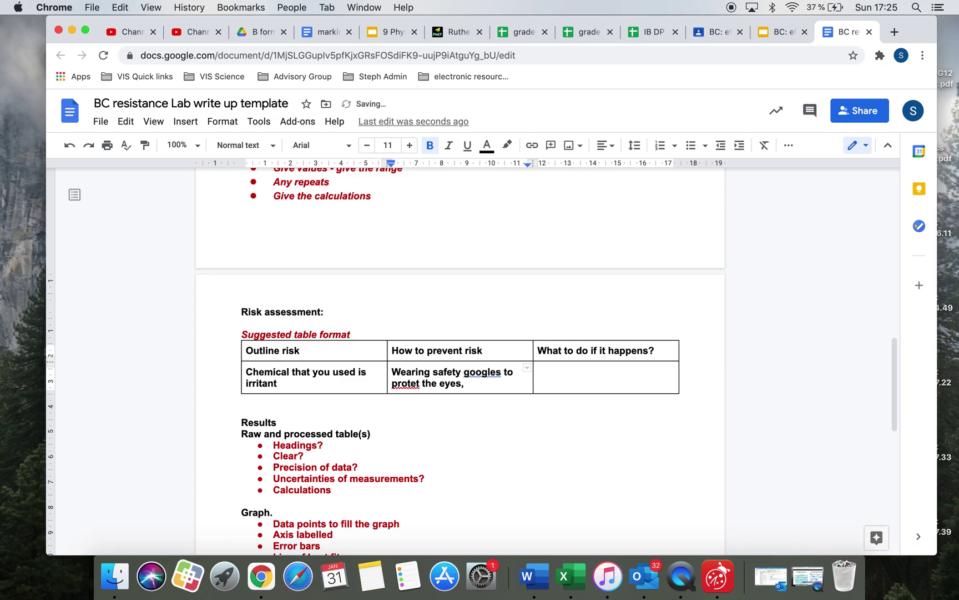
pyautogui.write('gloves, lab coat, ')
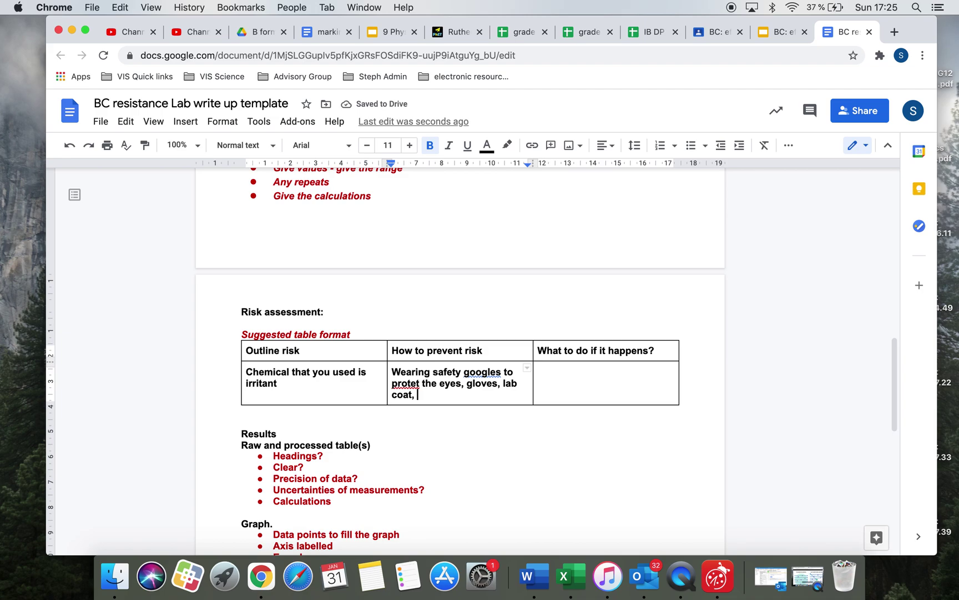
pyautogui.write('clear up and')
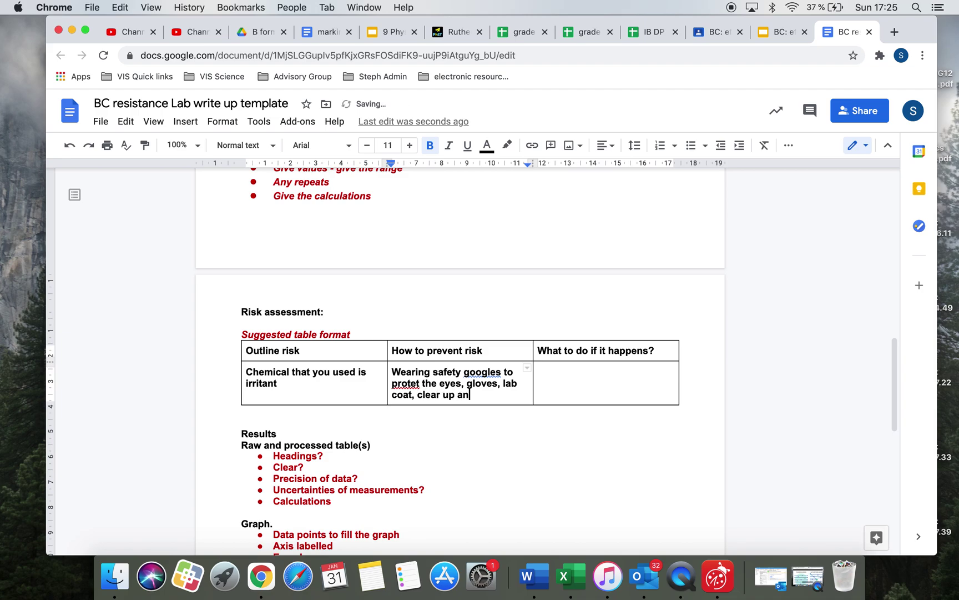
pyautogui.press('BackSpace')
pyautogui.press('BackSpace')
pyautogui.write('y spillages')
pyautogui.click(417, 383)
pyautogui.write('c')
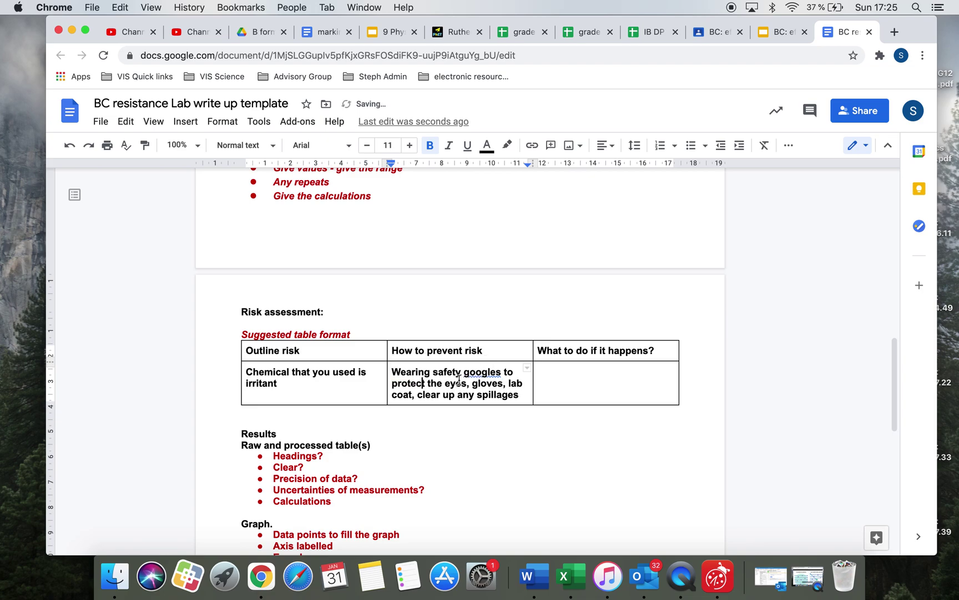
# - Explain after the goggles that irritant would make your eyes itch and could affect your vision
pyautogui.click(504, 369)
pyautogui.press('BackSpace')
pyautogui.press('Down')
pyautogui.press('Left')
pyautogui.press('BackSpace')
pyautogui.write('as thi')
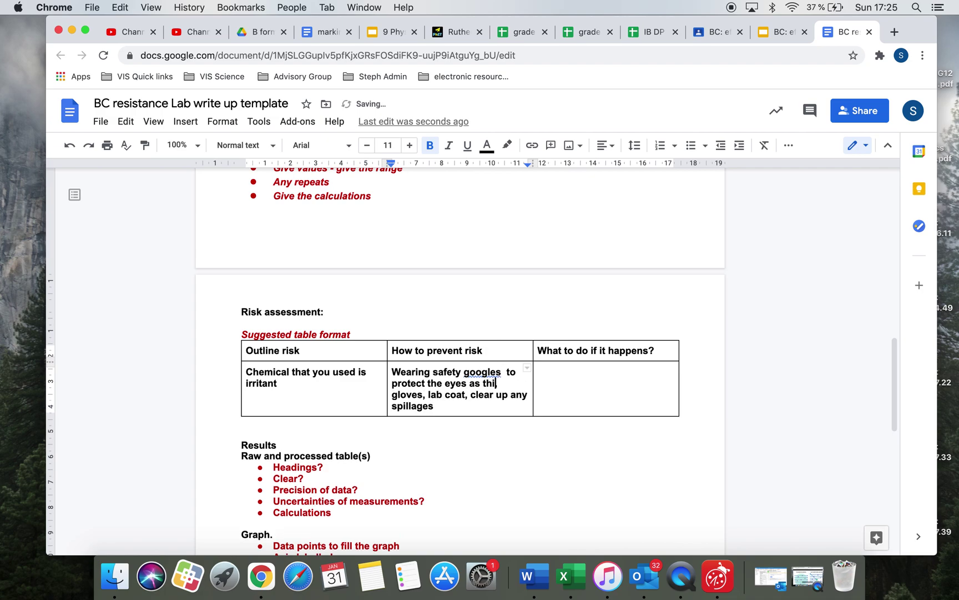
pyautogui.write('s would begin t')
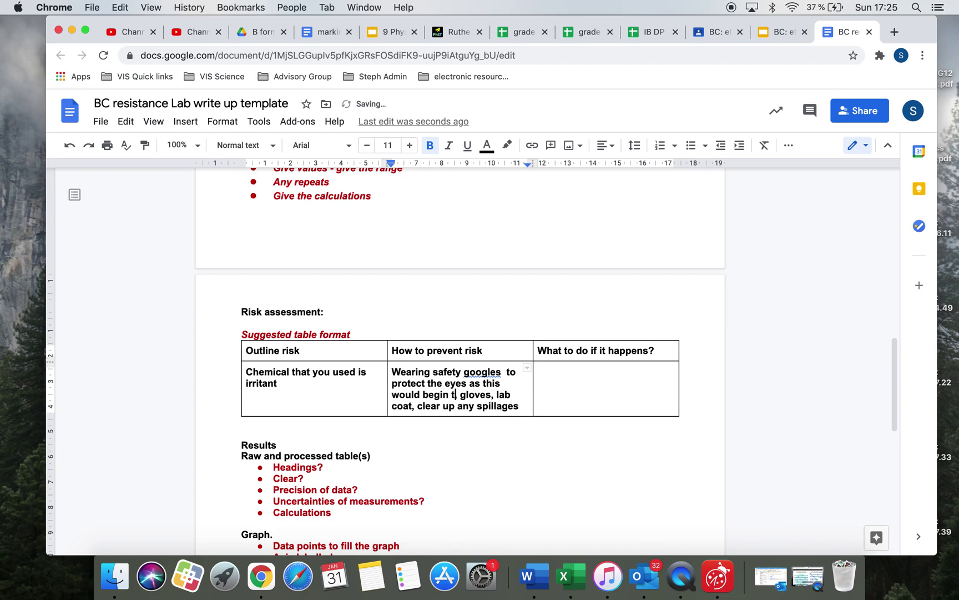
pyautogui.write('o make your ')
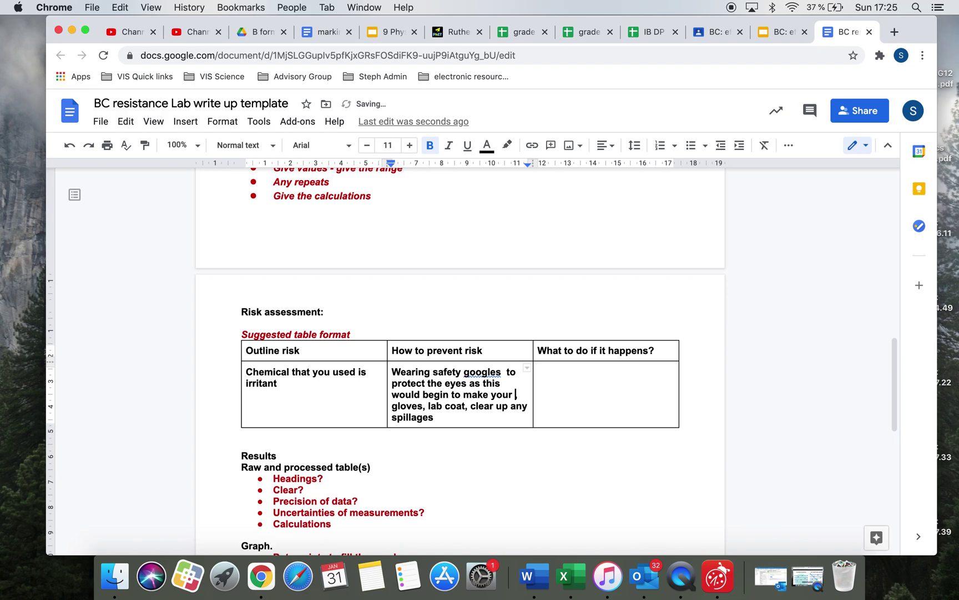
pyautogui.write('eyes itch and could aff')
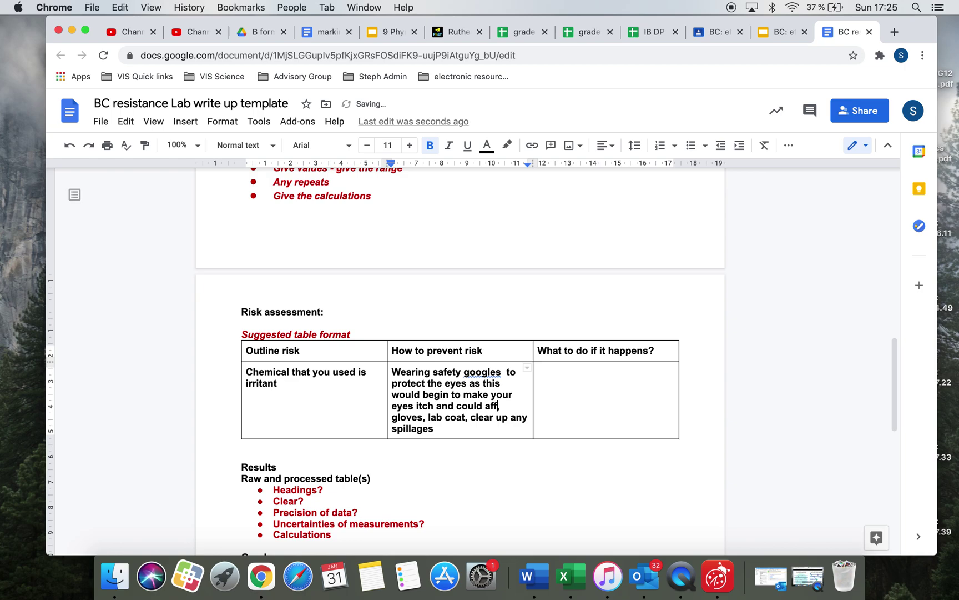
pyautogui.write('ect your visiso')
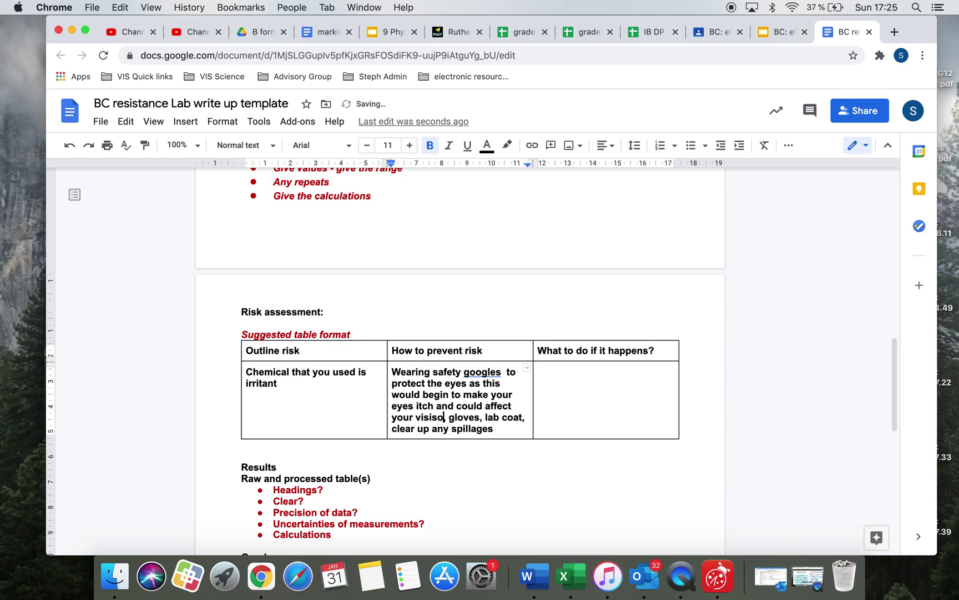
pyautogui.write(' ,')
# - Append ', washing hands.' to the end of the precautions list
pyautogui.click(494, 428)
pyautogui.write('.')
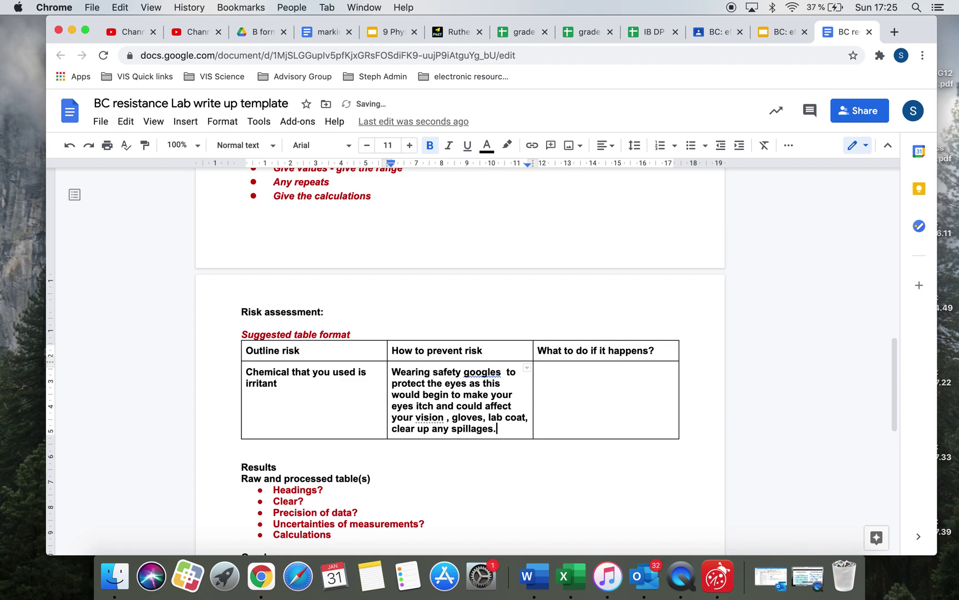
pyautogui.press('BackSpace')
pyautogui.write(', washing ha')
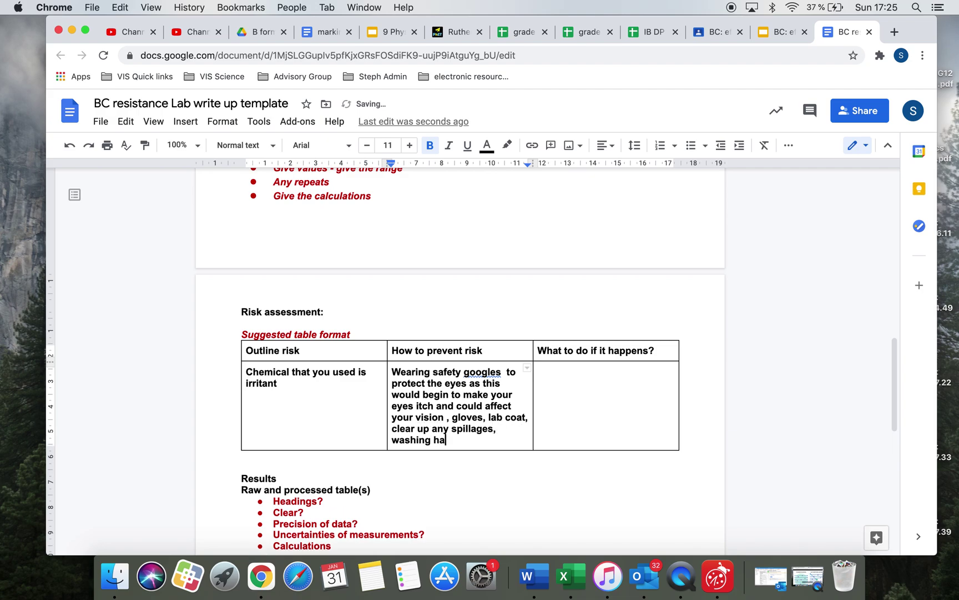
pyautogui.write('nds.')
pyautogui.click(616, 391)
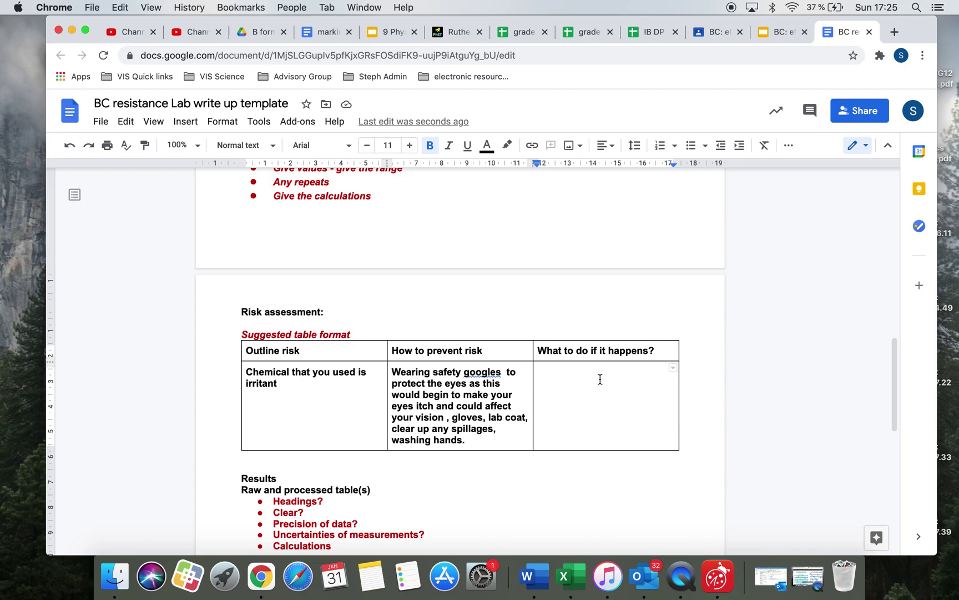
# - Type 'Wash your hands under cold water for 5 minutes and get help from the teacher.'
pyautogui.write('Wash ')
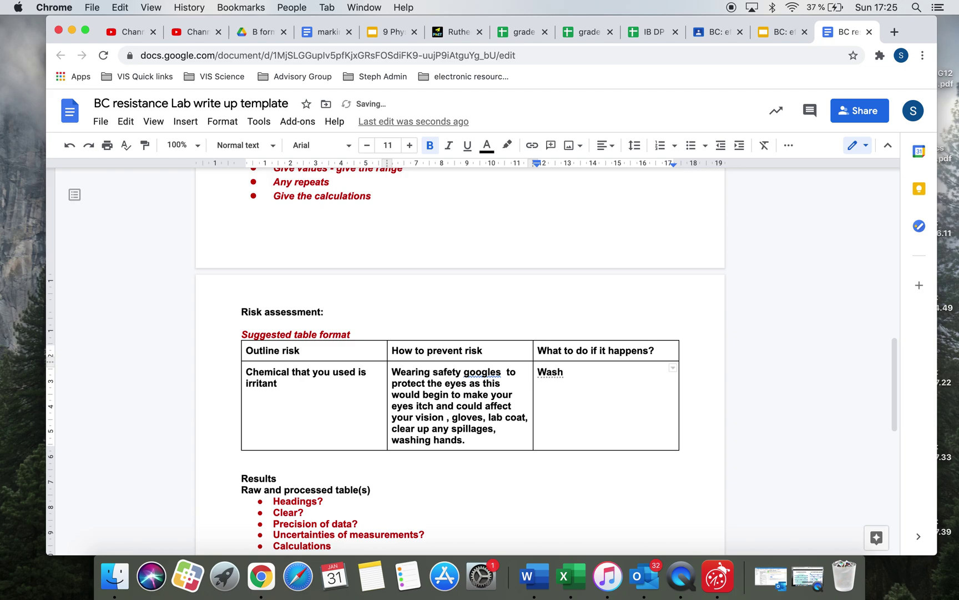
pyautogui.write('the you ')
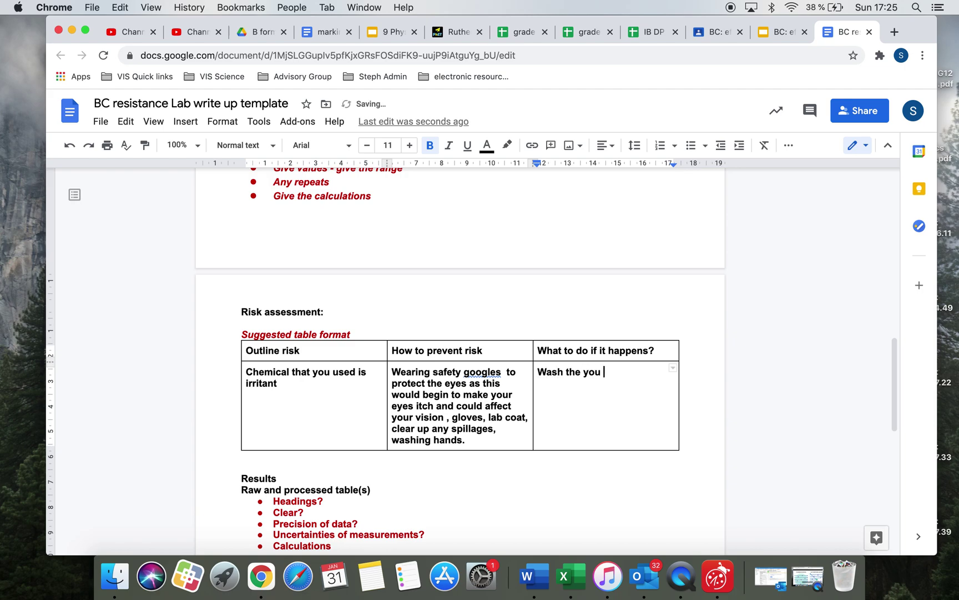
pyautogui.write('hands under cold water for ')
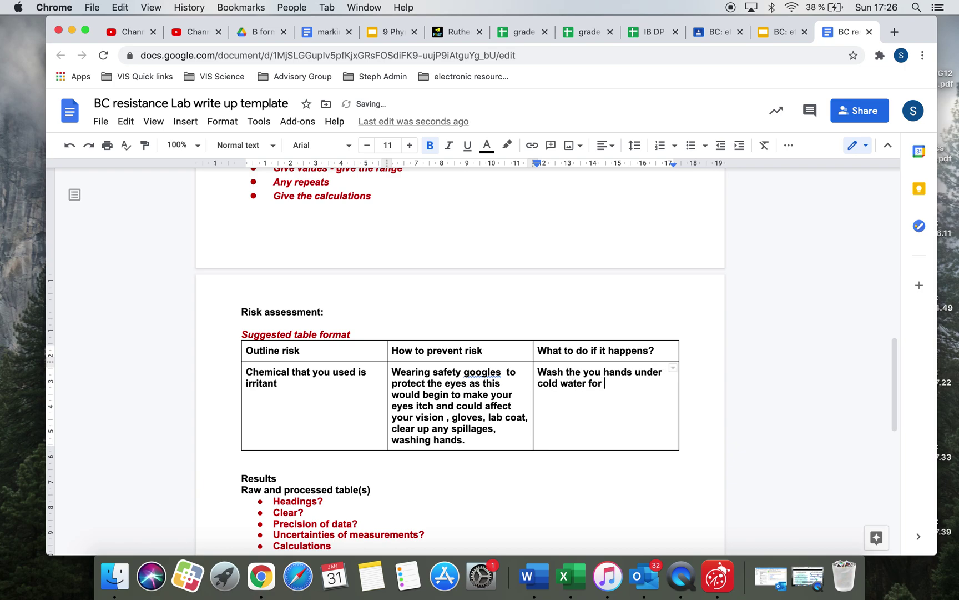
pyautogui.write('5 minutes and get help fro')
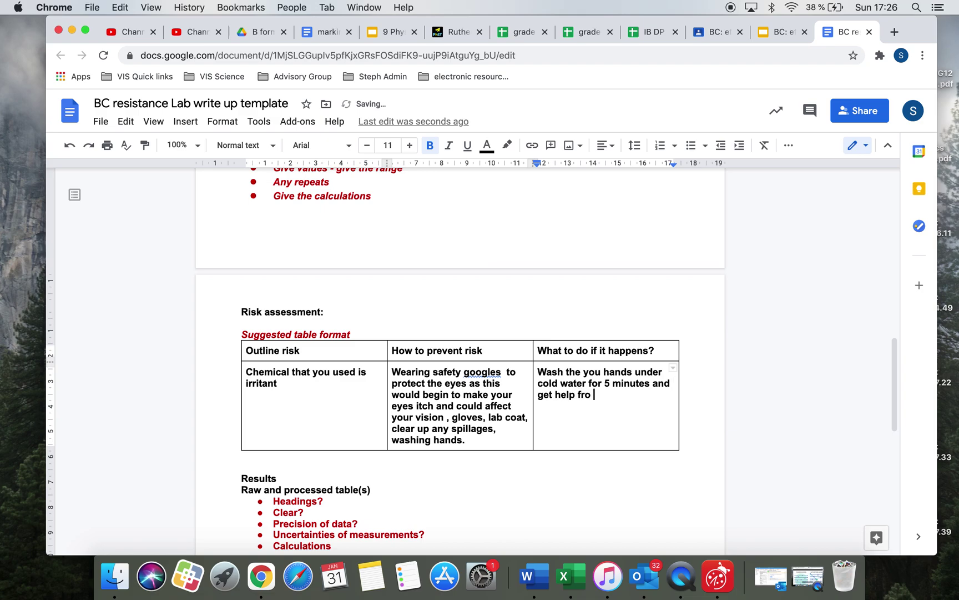
pyautogui.press('BackSpace')
pyautogui.write('m the tec')
pyautogui.write('cher.')
# - Delete the example text from all three cells of the risk-assessment example row
pyautogui.moveTo(661, 395); pyautogui.dragTo(591, 396)
pyautogui.moveTo(431, 392); pyautogui.dragTo(303, 389)
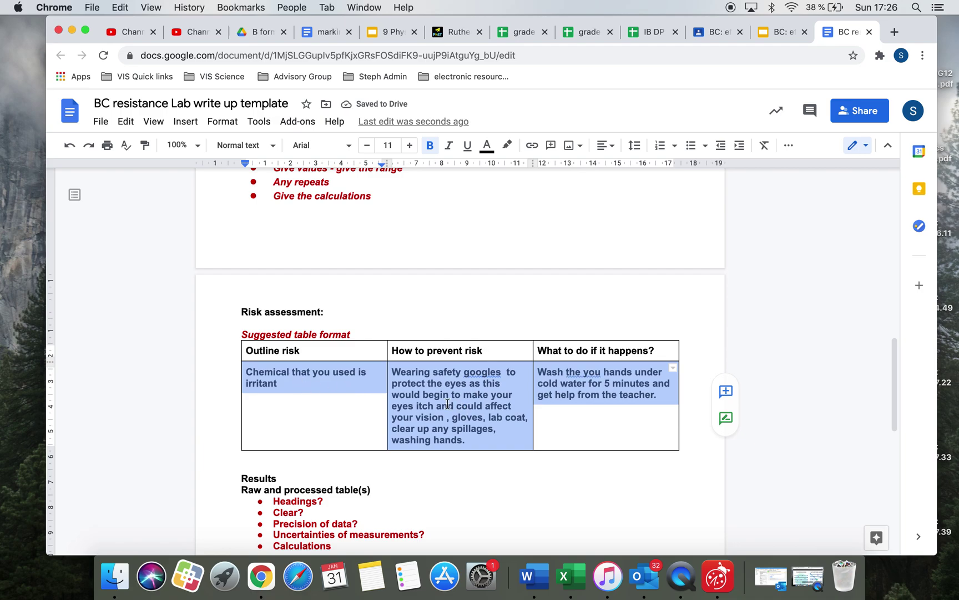
pyautogui.press('BackSpace')
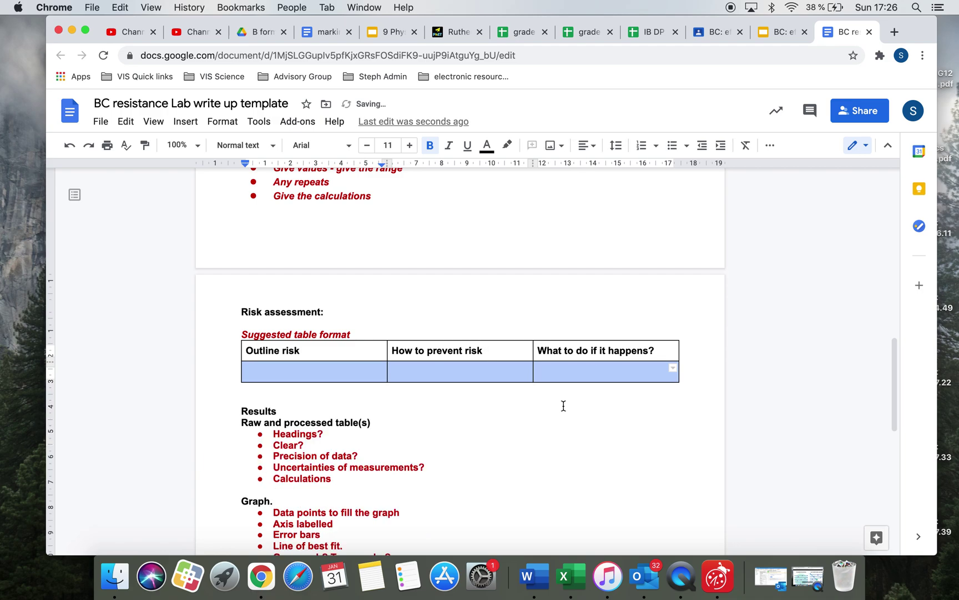
pyautogui.click(349, 373)
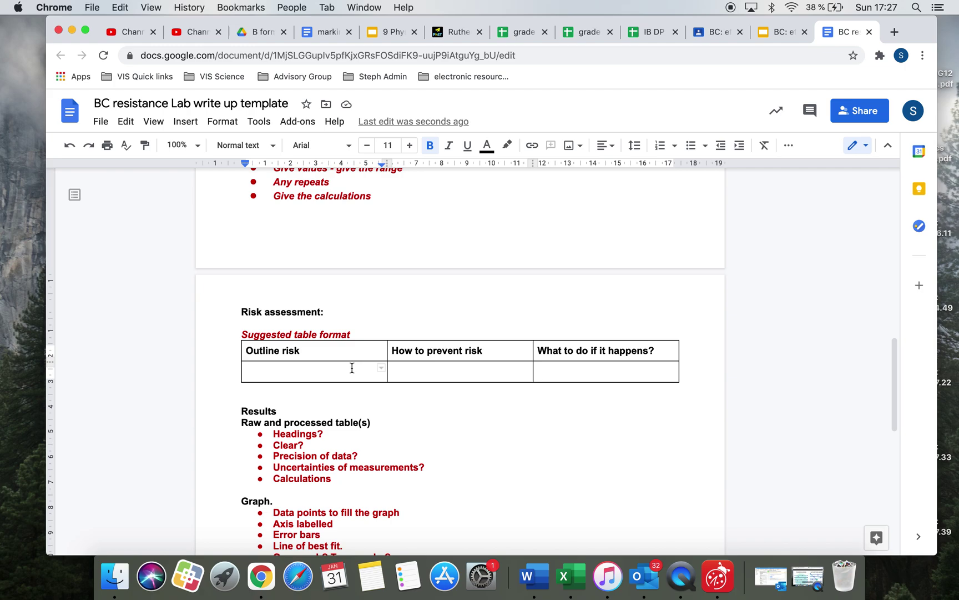
pyautogui.scroll(2, 354, 369)
pyautogui.scroll(3, 352, 367)
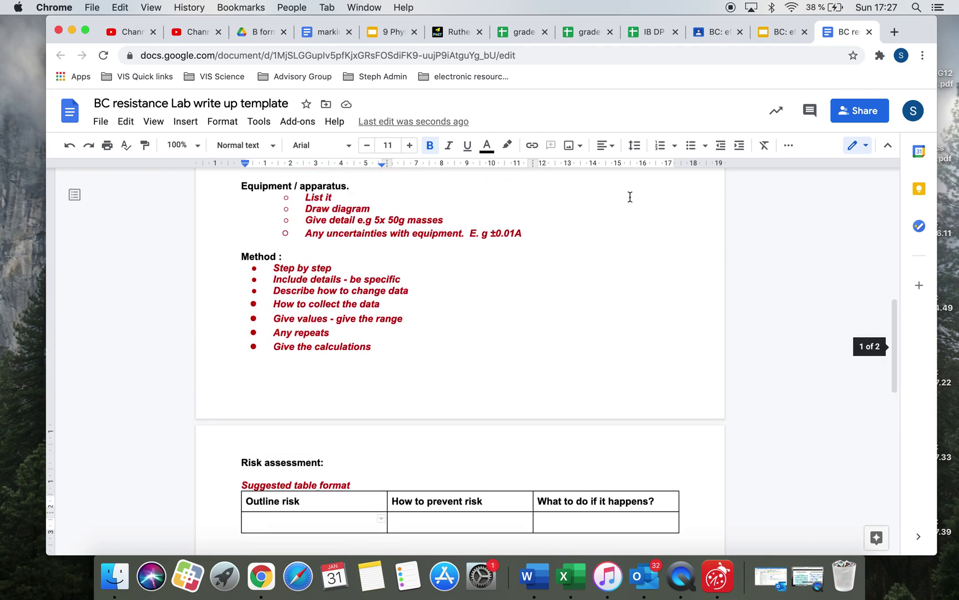
pyautogui.click(762, 36)
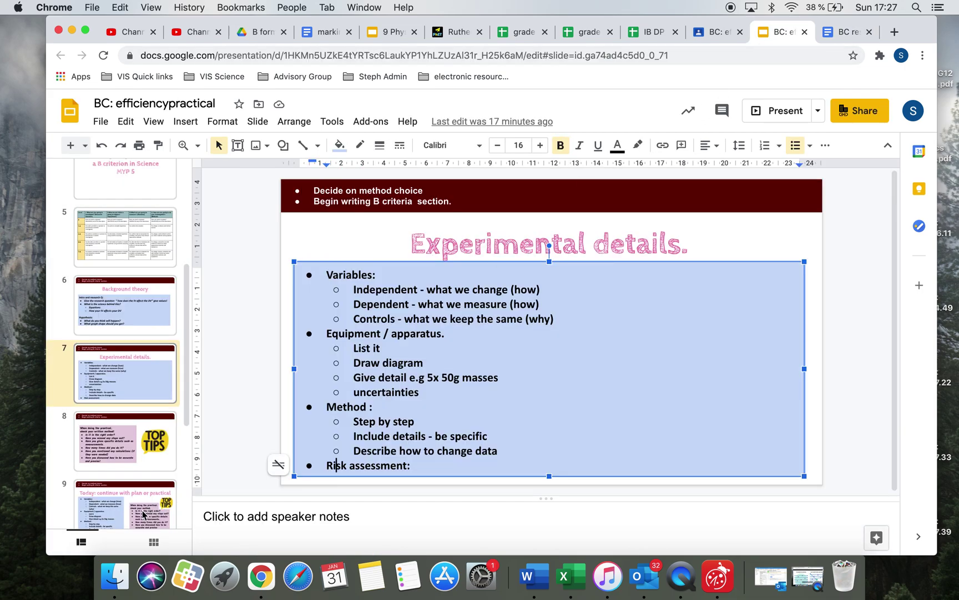
# - Show slide 8 and highlight each tip: missed steps, specific details, how many times, calculations, accuracy and precision
pyautogui.click(110, 469)
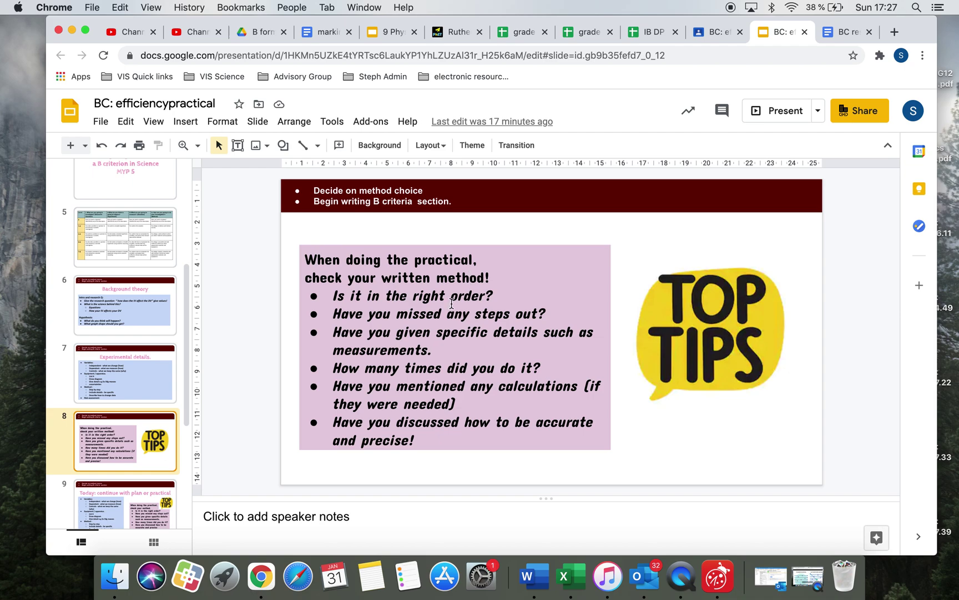
pyautogui.tripleClick(425, 316)
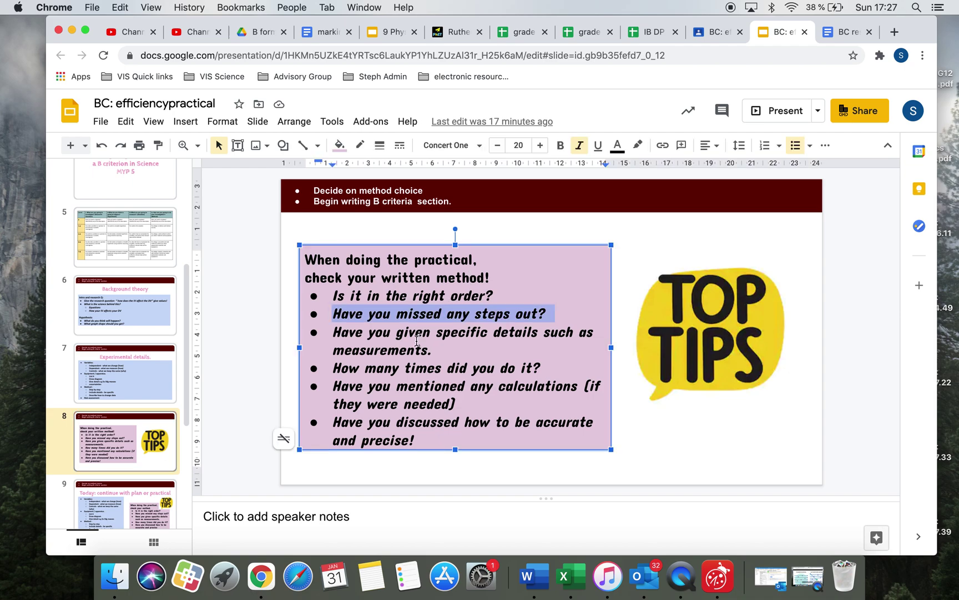
pyautogui.tripleClick(417, 341)
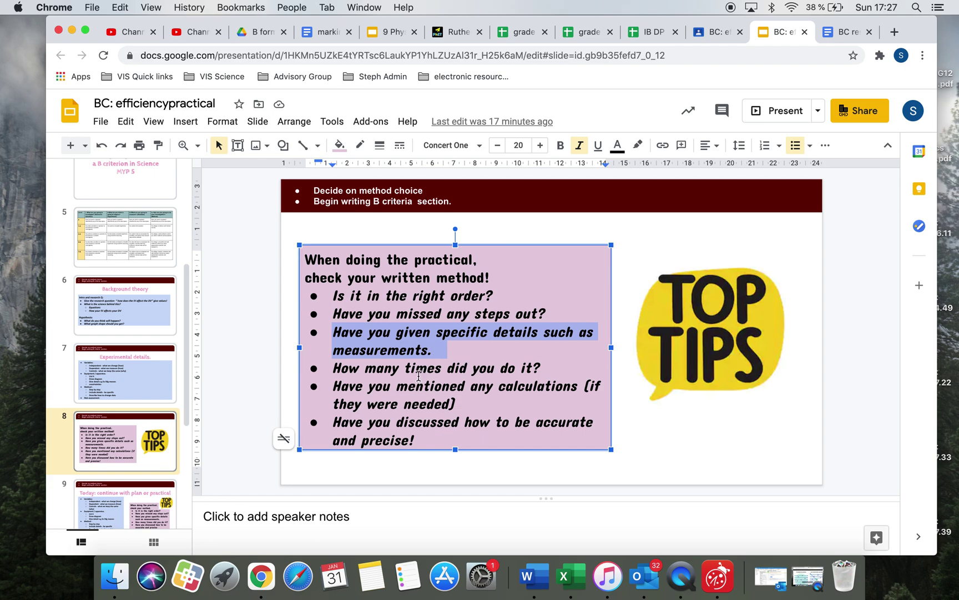
pyautogui.doubleClick(418, 371)
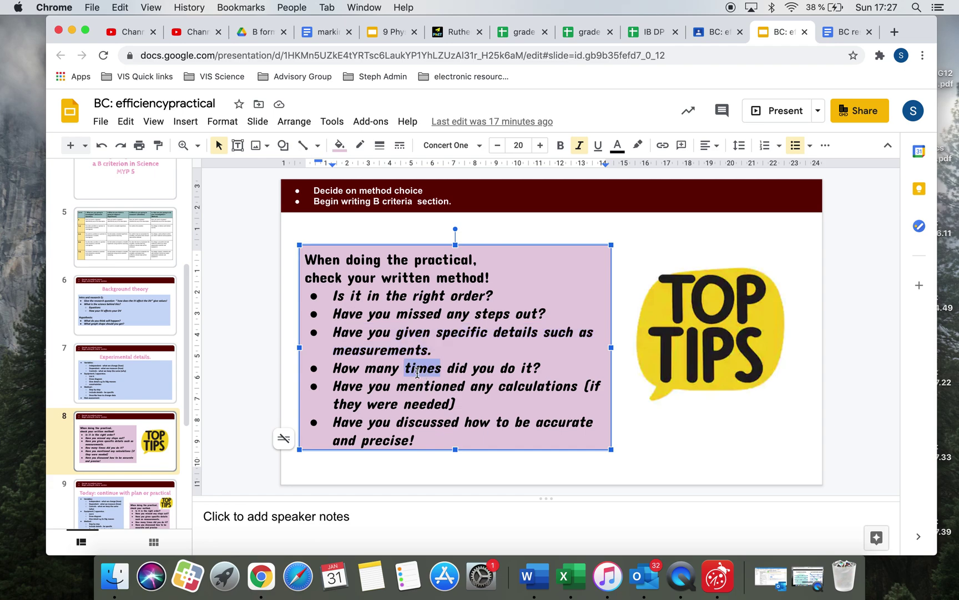
pyautogui.tripleClick(417, 371)
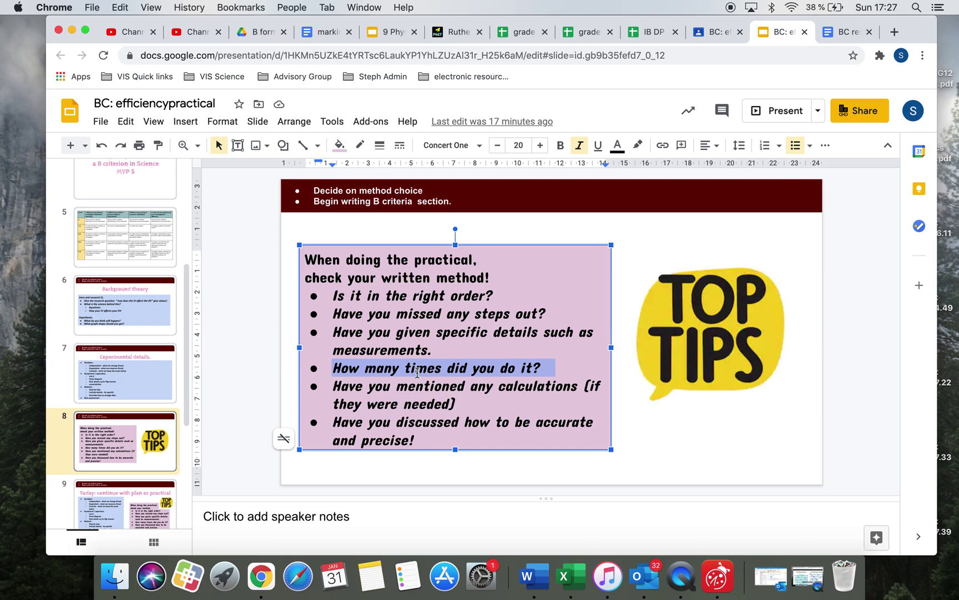
pyautogui.tripleClick(414, 394)
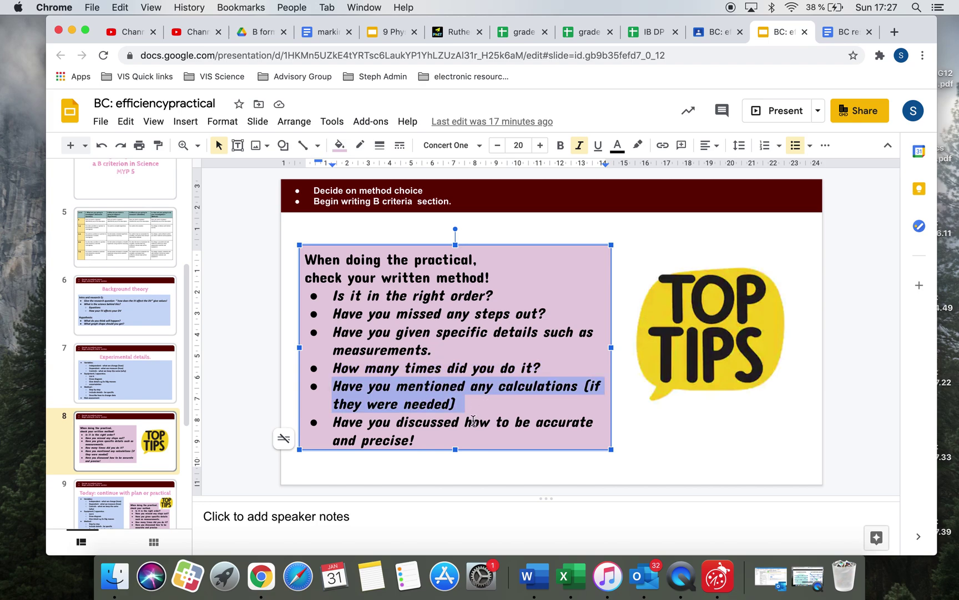
pyautogui.tripleClick(442, 426)
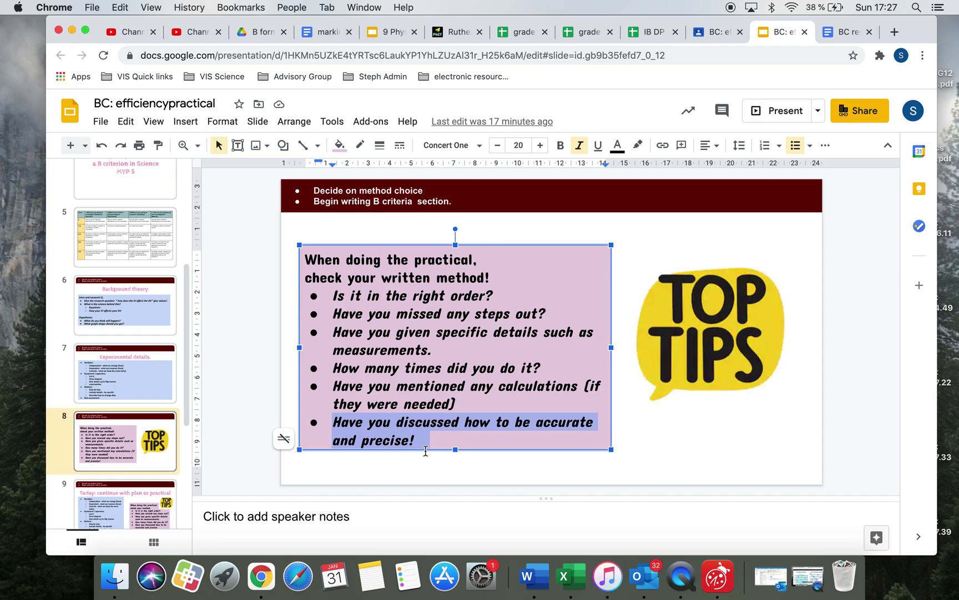
pyautogui.click(427, 432)
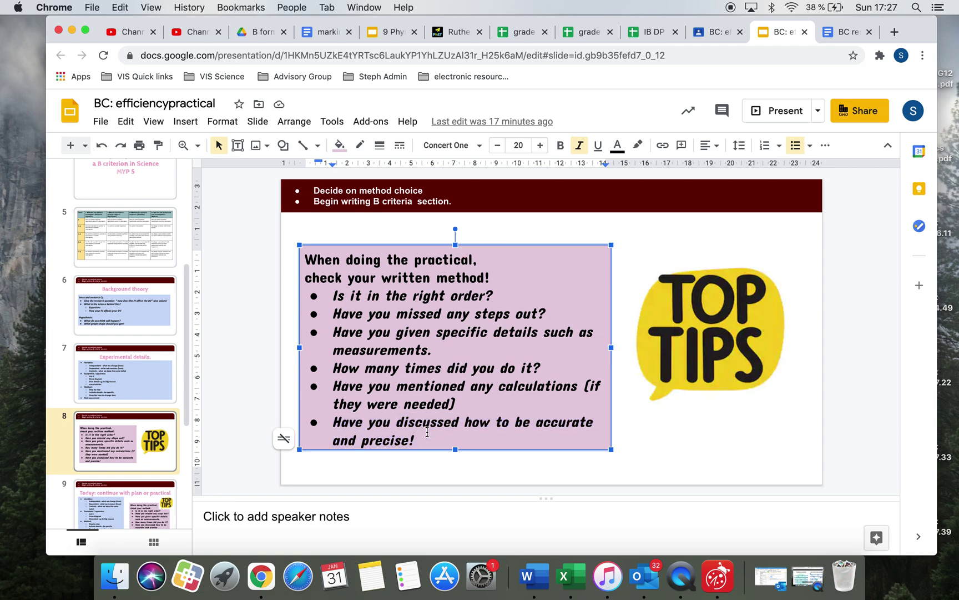